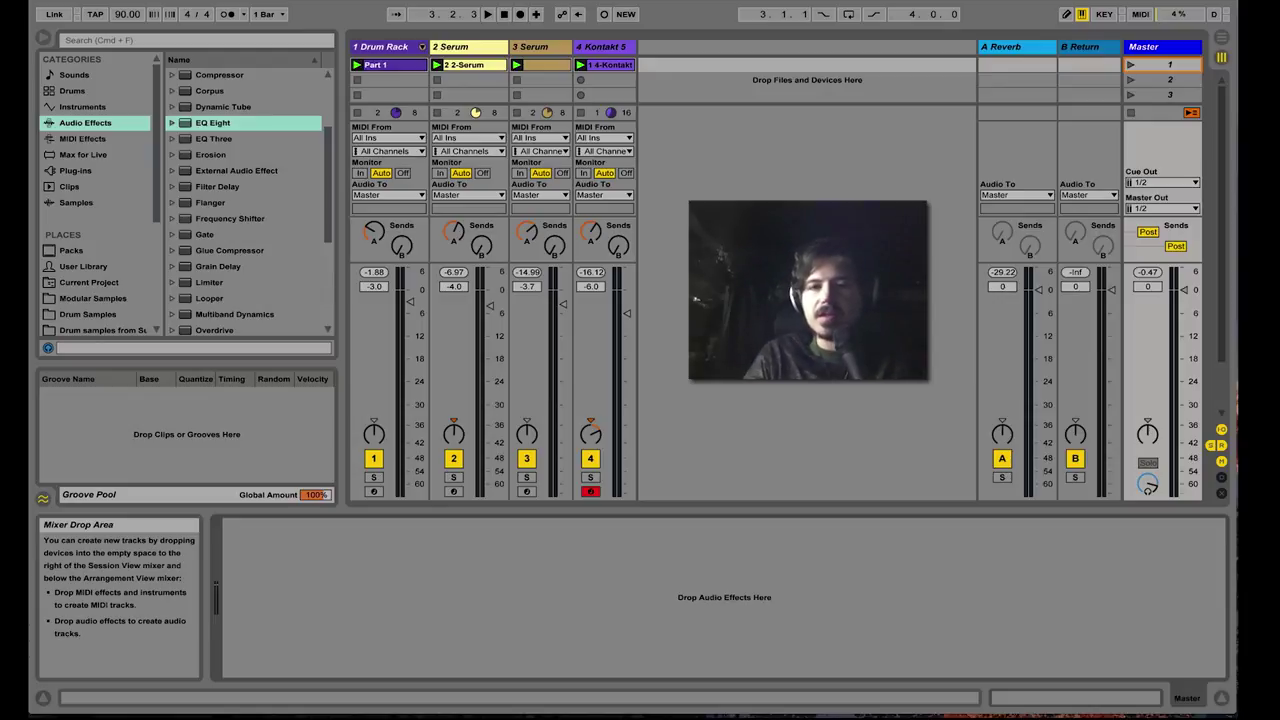
# Add an EQ Eight audio effect to the Master track.
pyautogui.press('space')
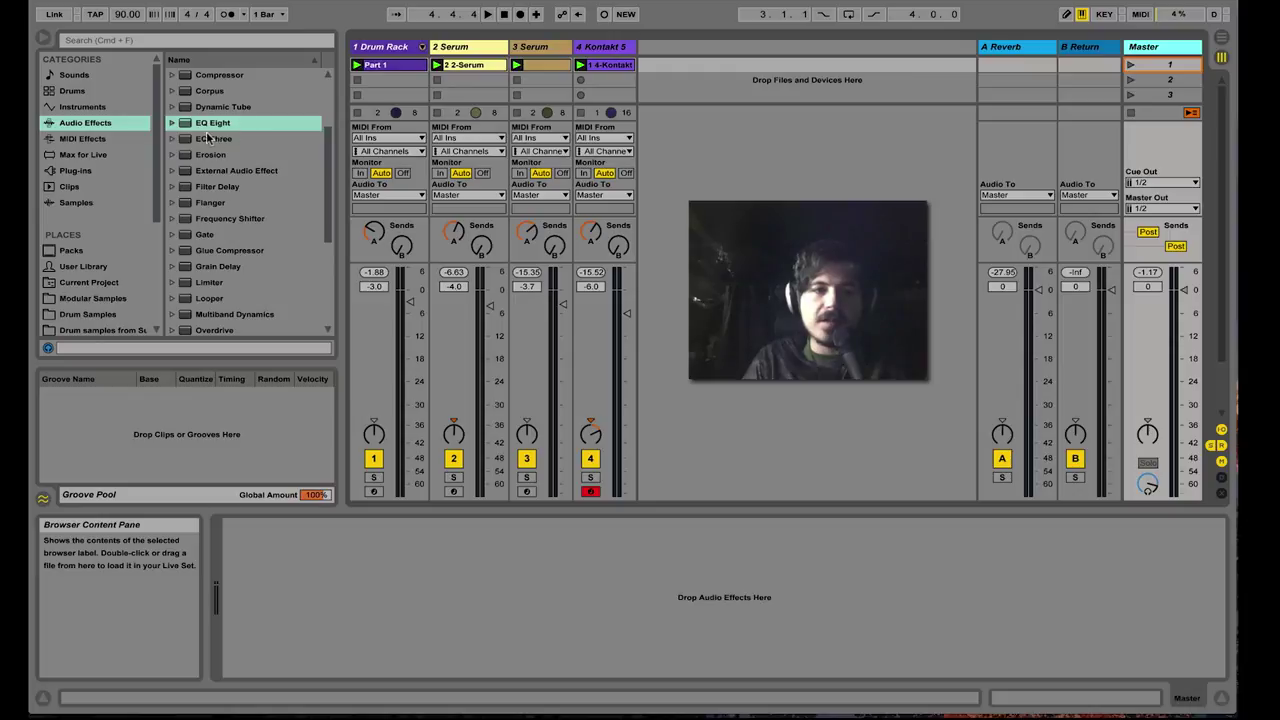
pyautogui.click(183, 125)
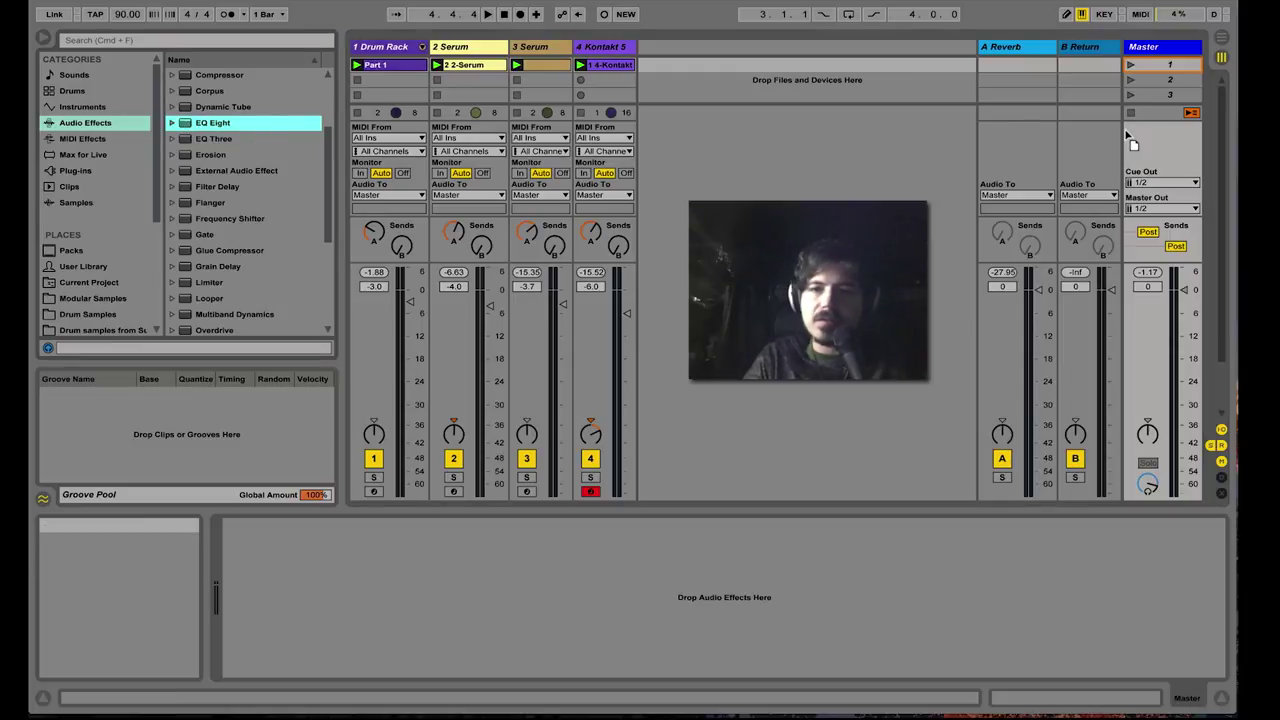
pyautogui.click(1168, 53)
pyautogui.press('Return')
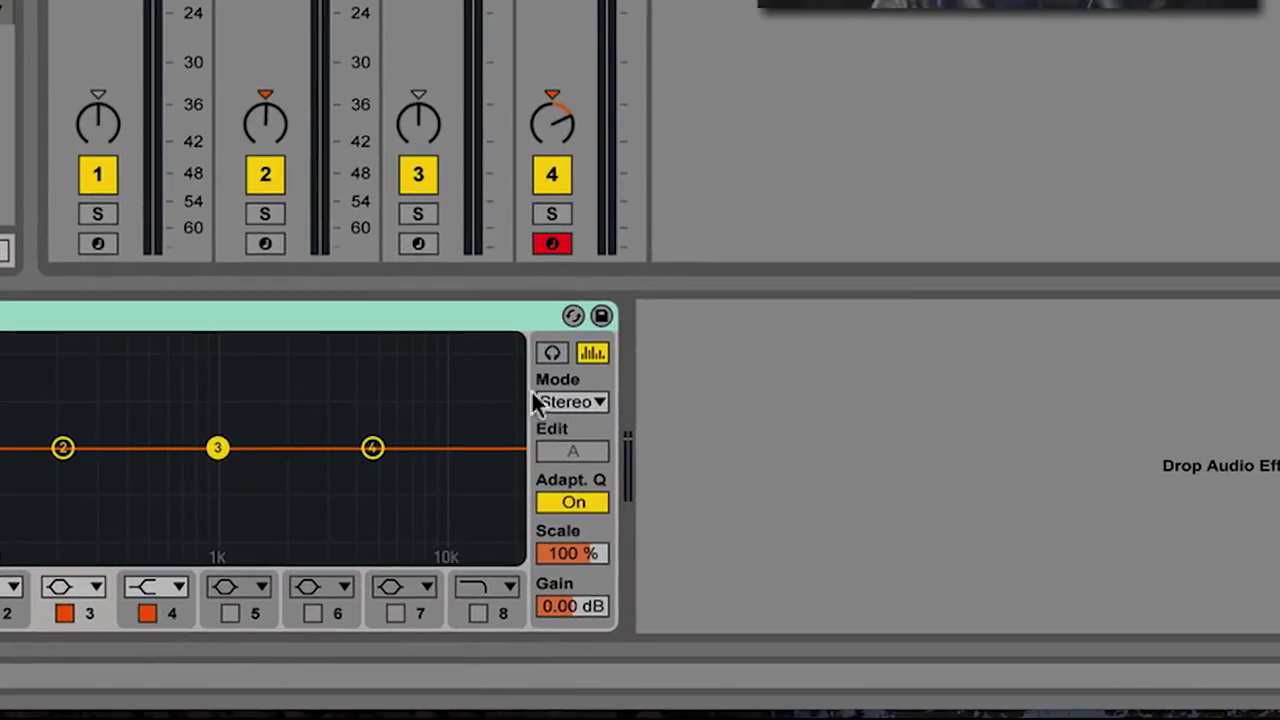
# Set the EQ Eight to M/S mode and switch its editing to the side channel (S).
pyautogui.click(572, 400)
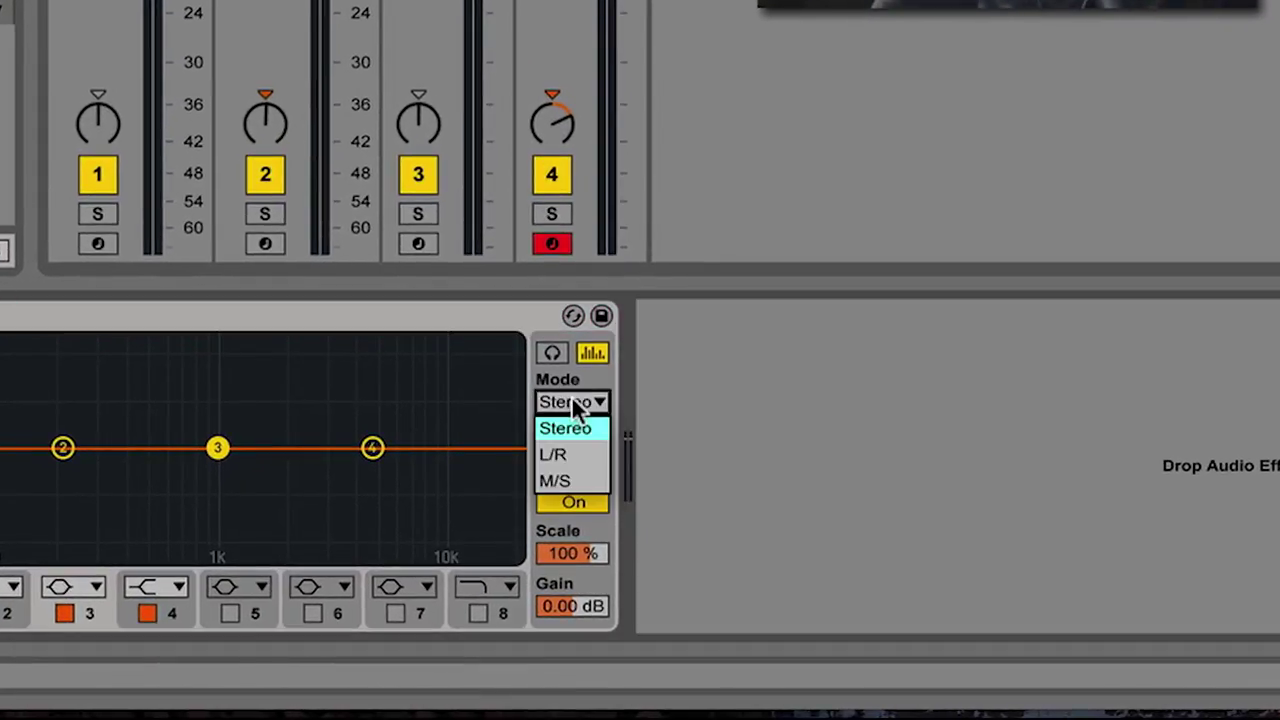
pyautogui.click(585, 484)
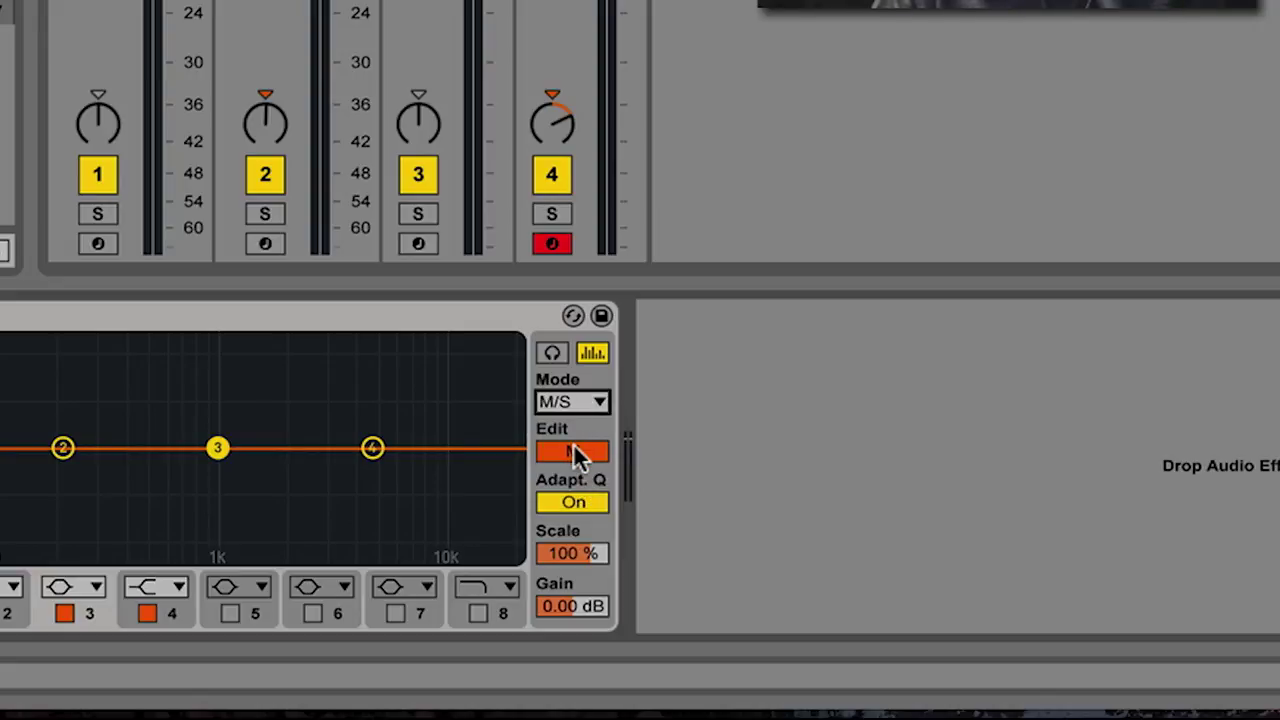
pyautogui.click(578, 453)
pyautogui.click(578, 453)
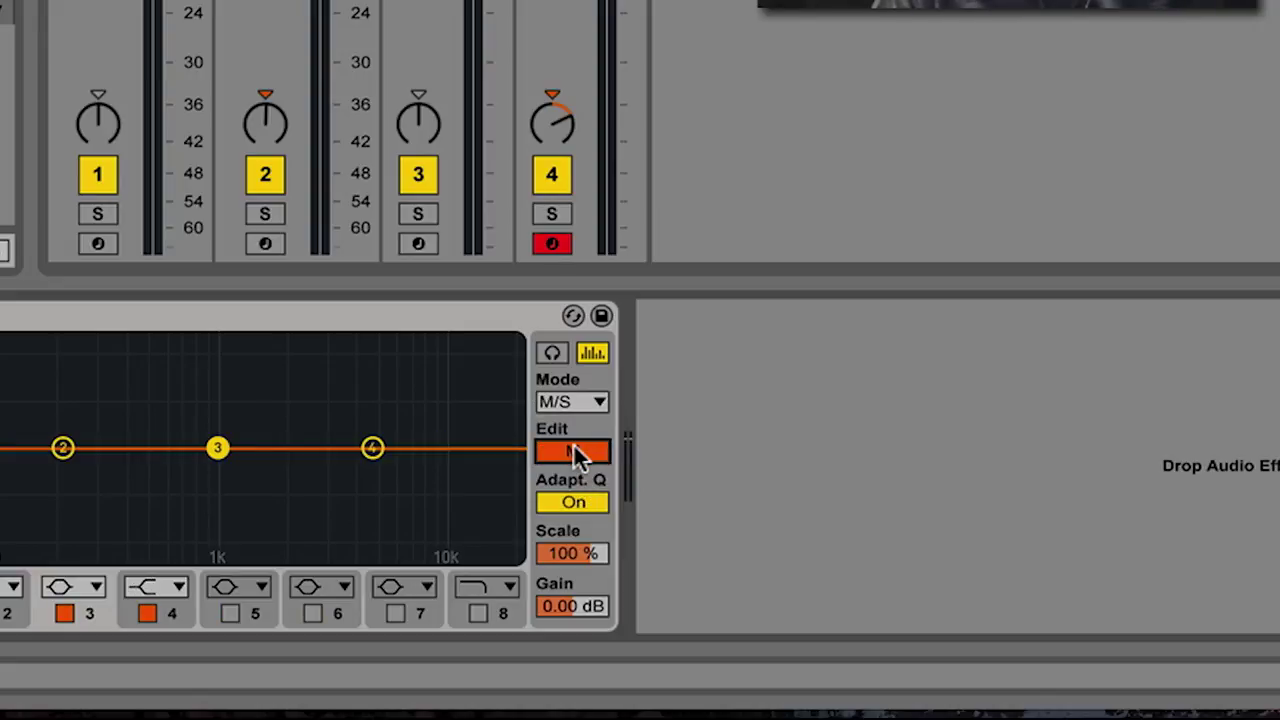
pyautogui.click(578, 453)
pyautogui.click(578, 453)
pyautogui.click(578, 453)
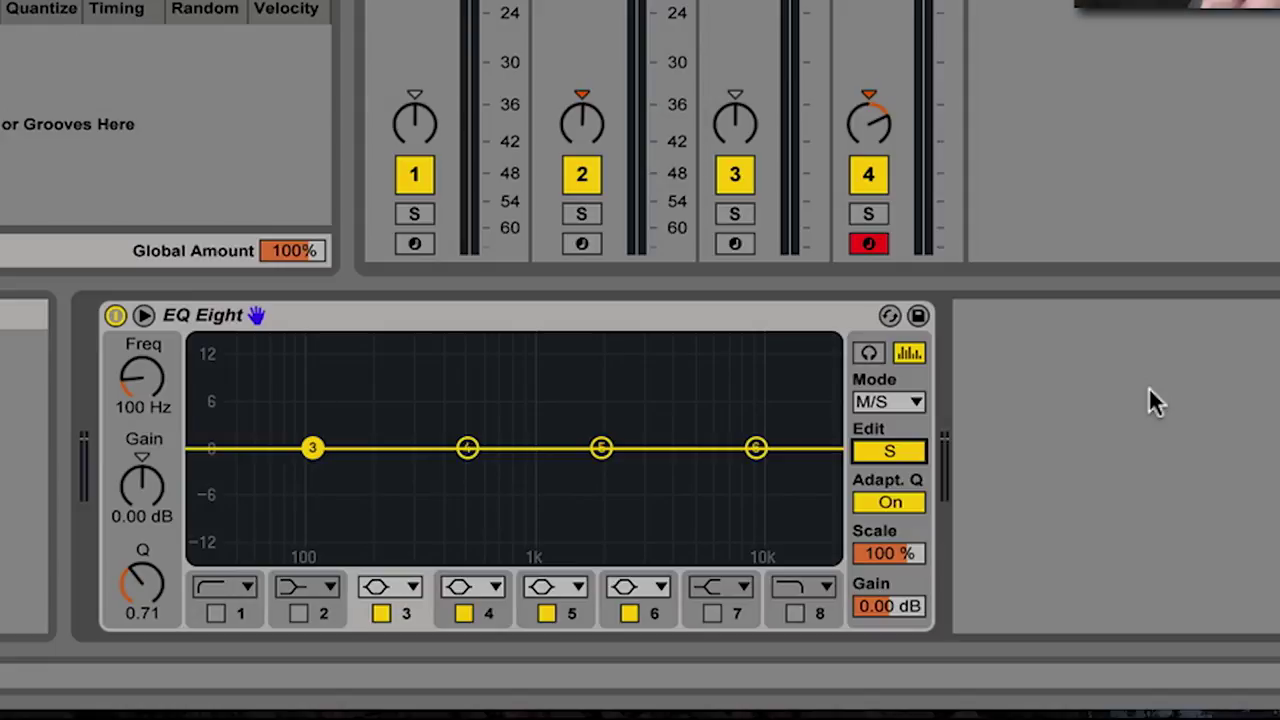
# Solo track 2 during playback to check its signal in the side channel, stop playback and unsolo the track.
pyautogui.click(582, 214)
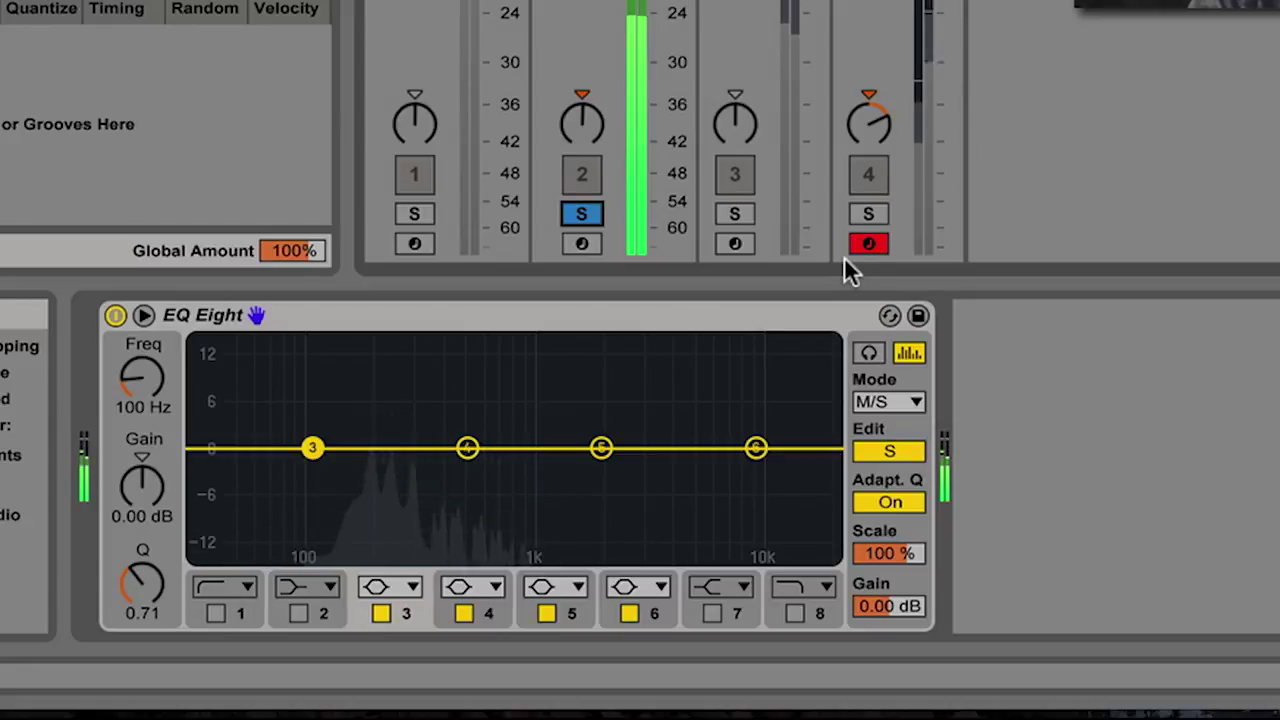
pyautogui.press('space')
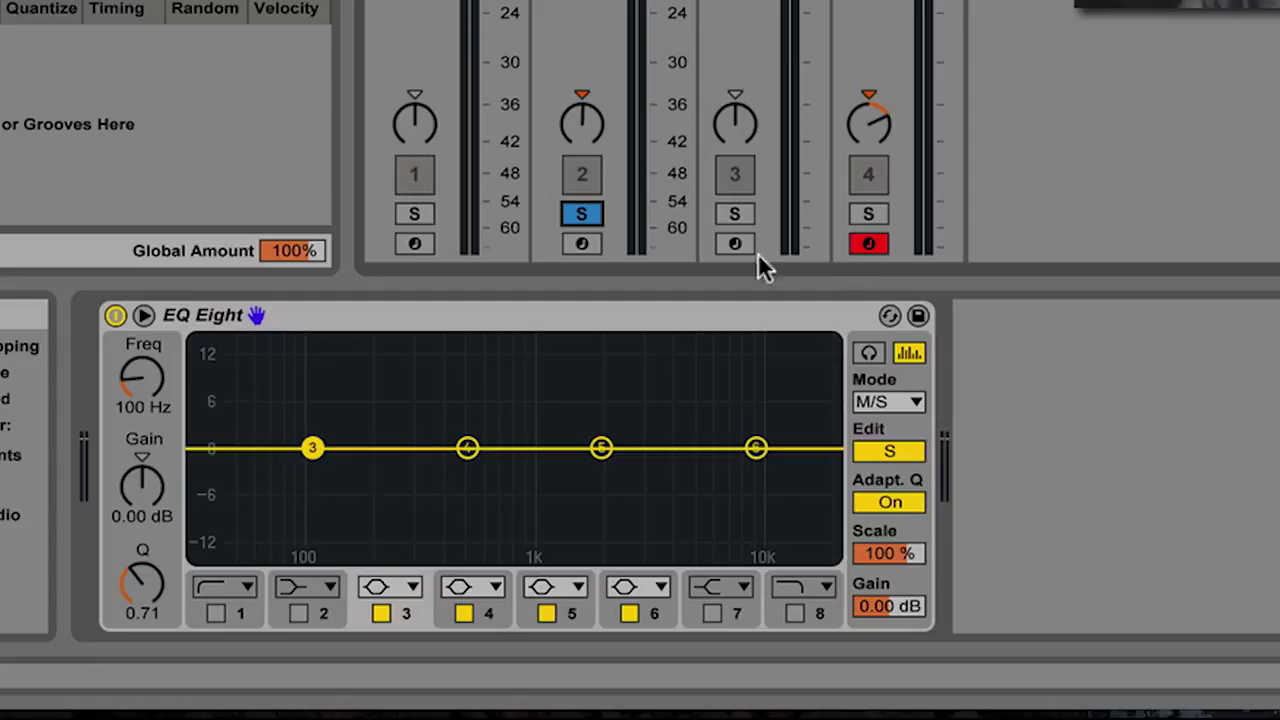
pyautogui.click(582, 214)
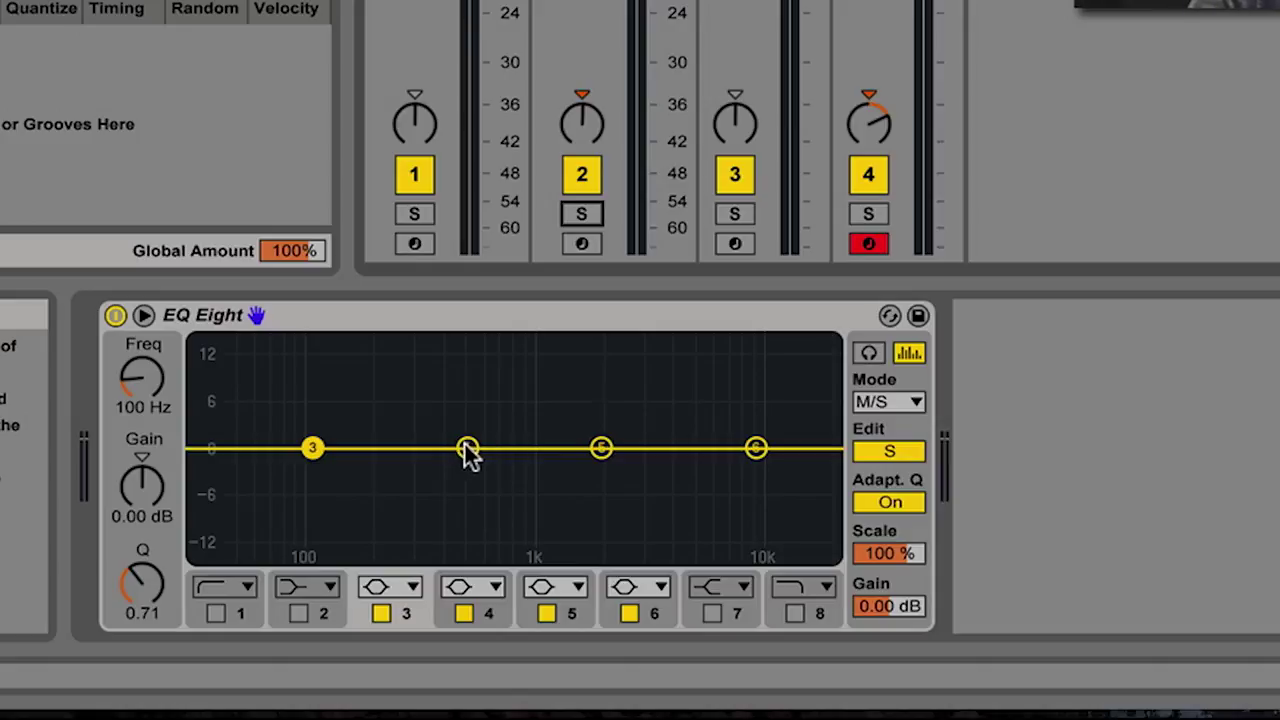
# Turn on the EQ's audition mode and, during playback, sweep side band 4 to about 201 Hz with a boost of about 10.3 dB.
pyautogui.moveTo(470, 453); pyautogui.dragTo(432, 455)
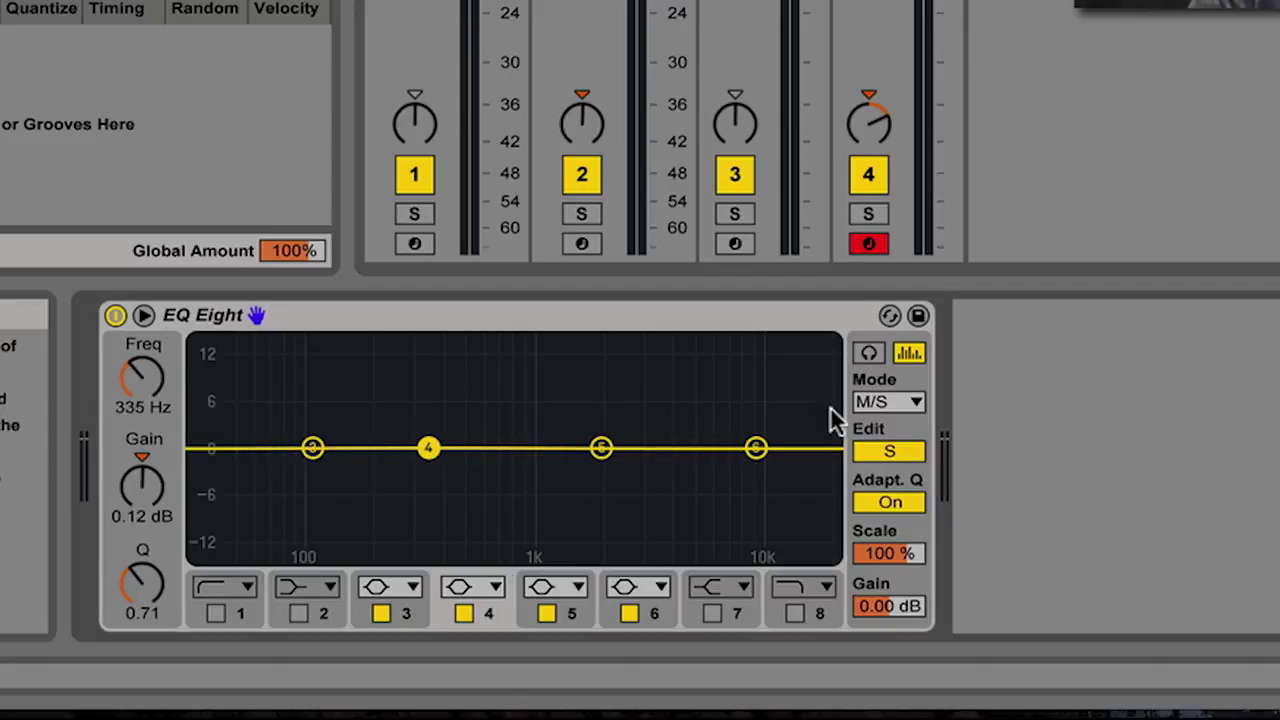
pyautogui.click(867, 355)
pyautogui.moveTo(430, 448); pyautogui.dragTo(484, 447)
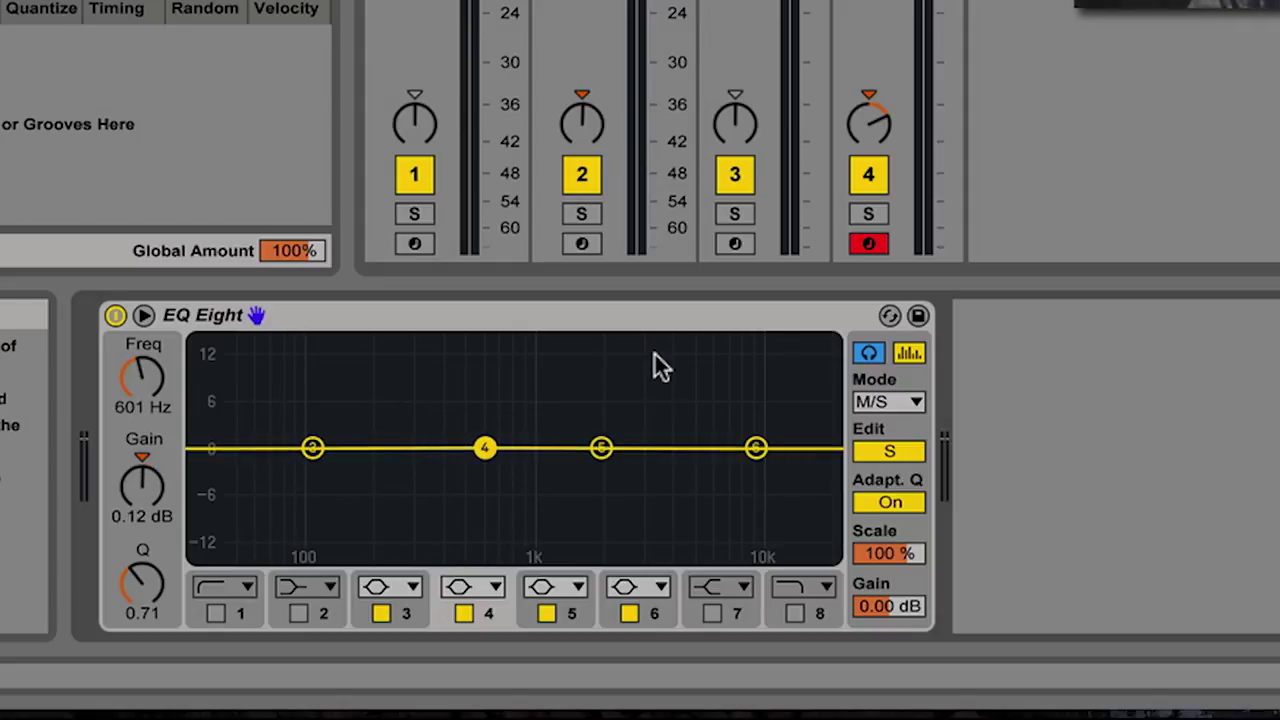
pyautogui.press('space')
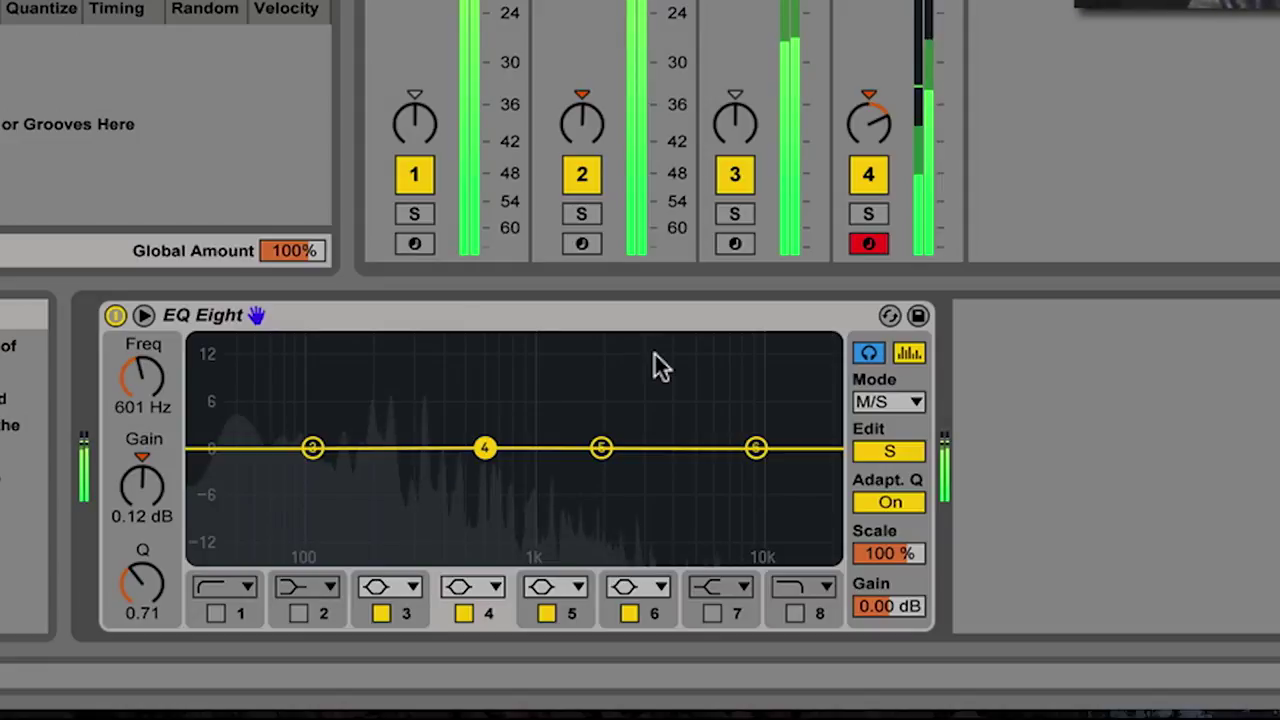
pyautogui.moveTo(487, 447); pyautogui.dragTo(380, 373)
pyautogui.press('space')
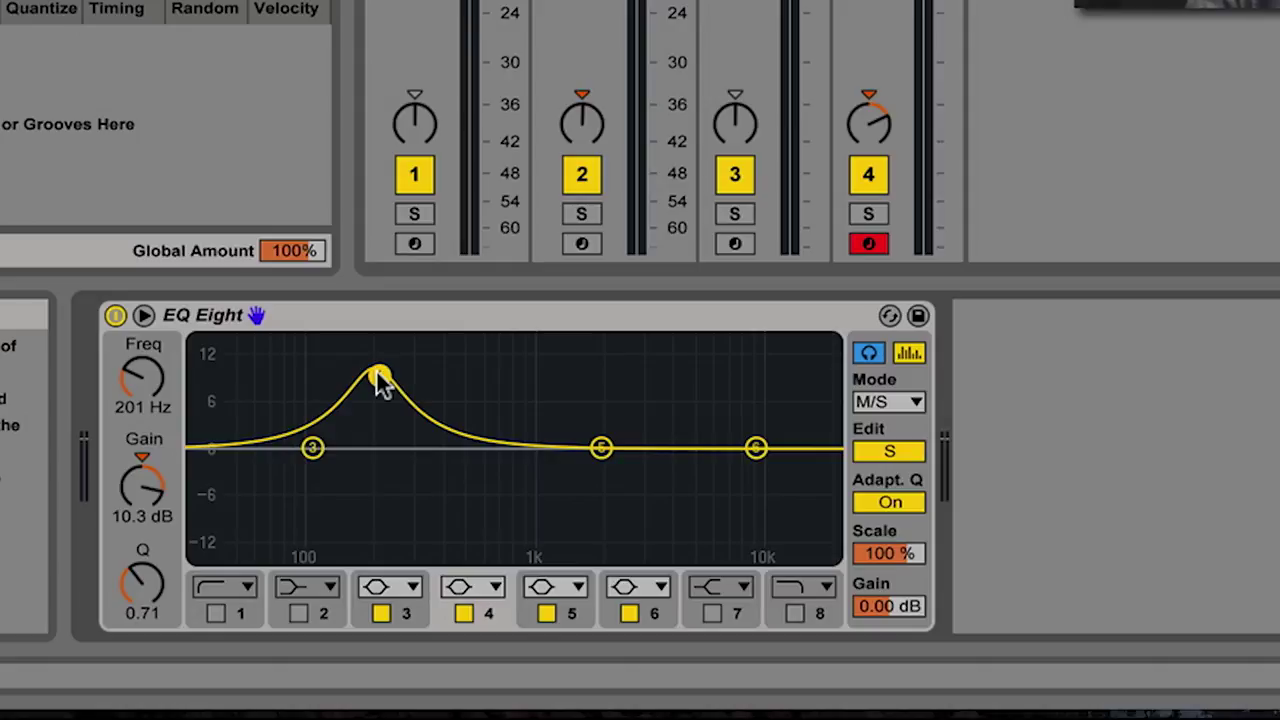
# Turn side band 4 into a cut of about -7.56 dB at about 194 Hz, listening to it in playback.
pyautogui.moveTo(378, 380); pyautogui.dragTo(378, 498)
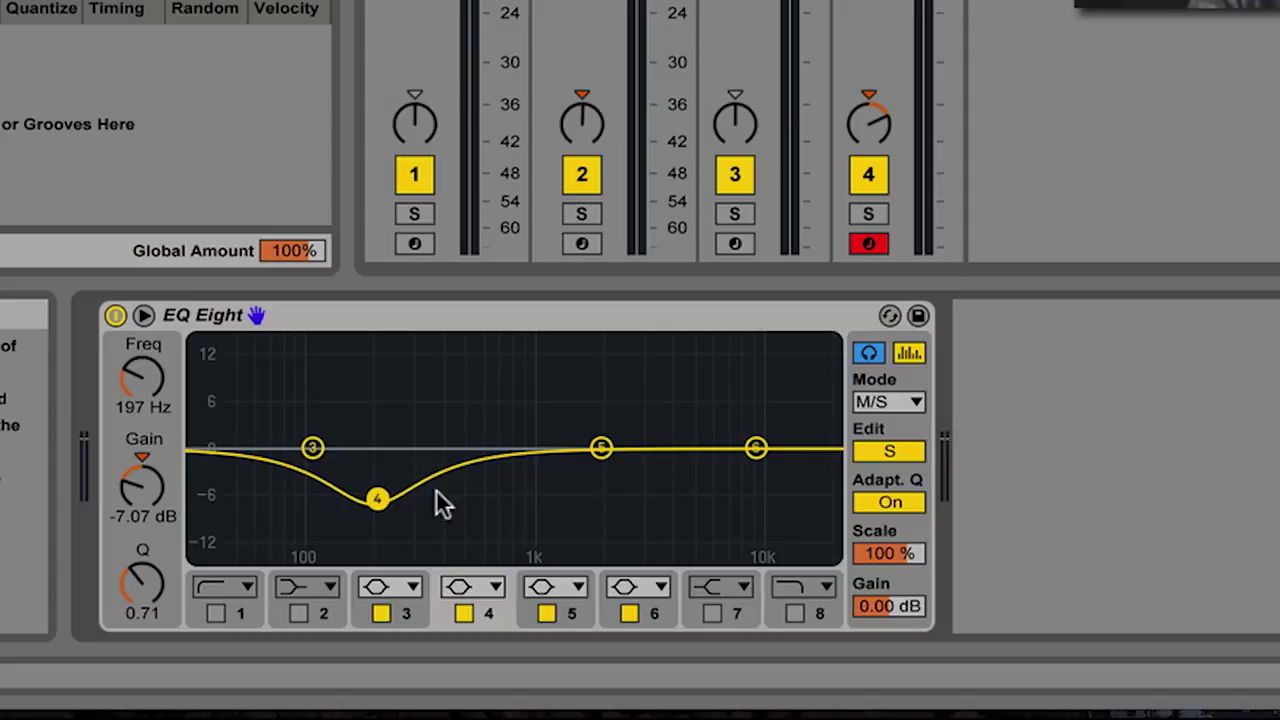
pyautogui.press('space')
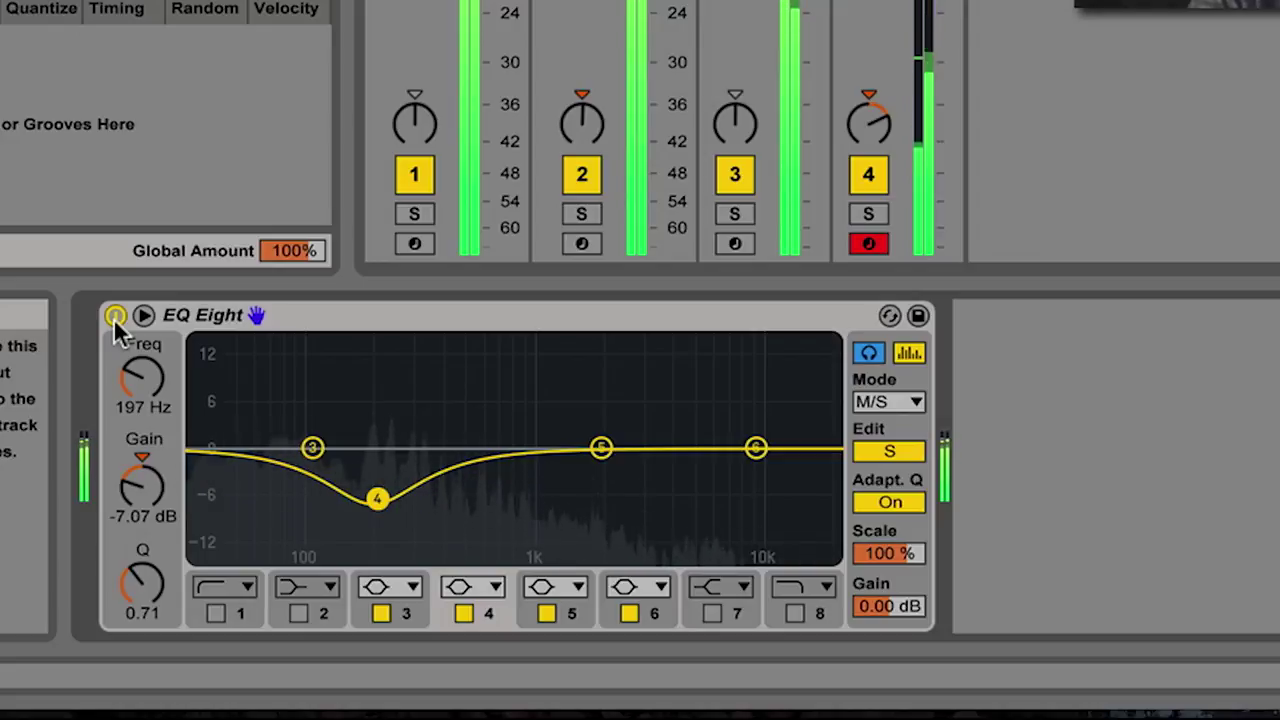
pyautogui.press('space')
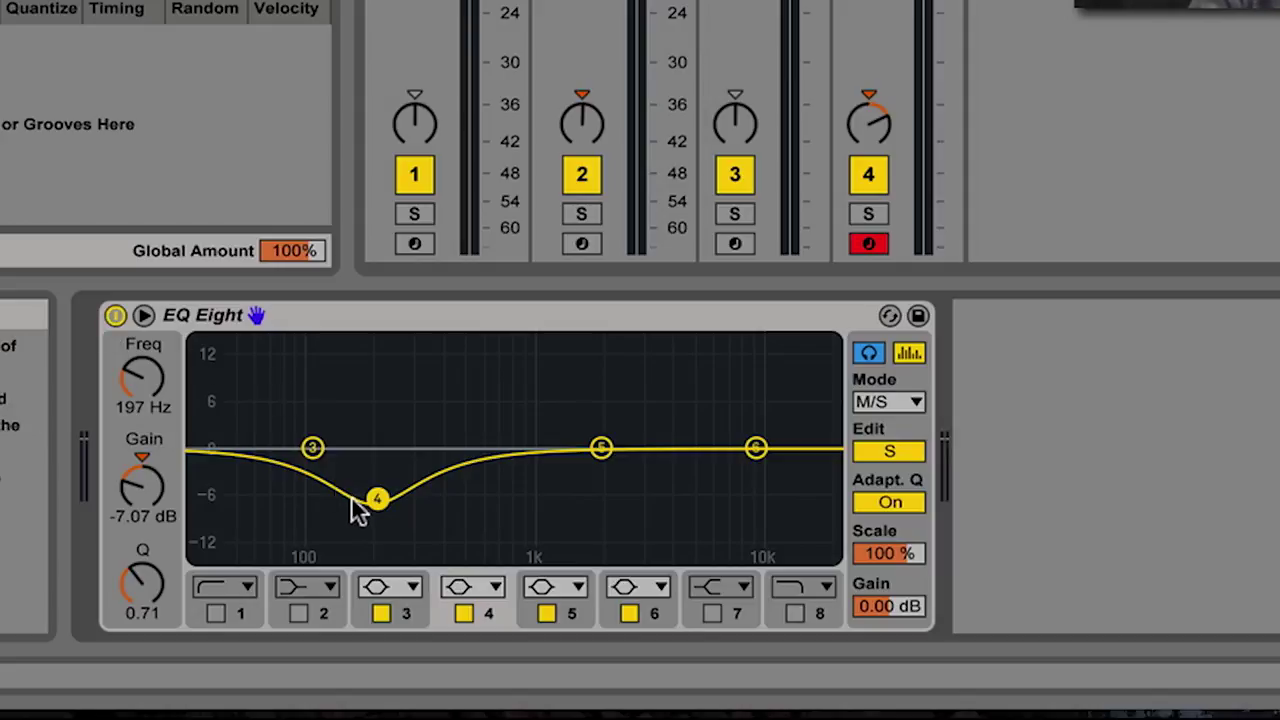
pyautogui.moveTo(370, 500); pyautogui.dragTo(375, 502)
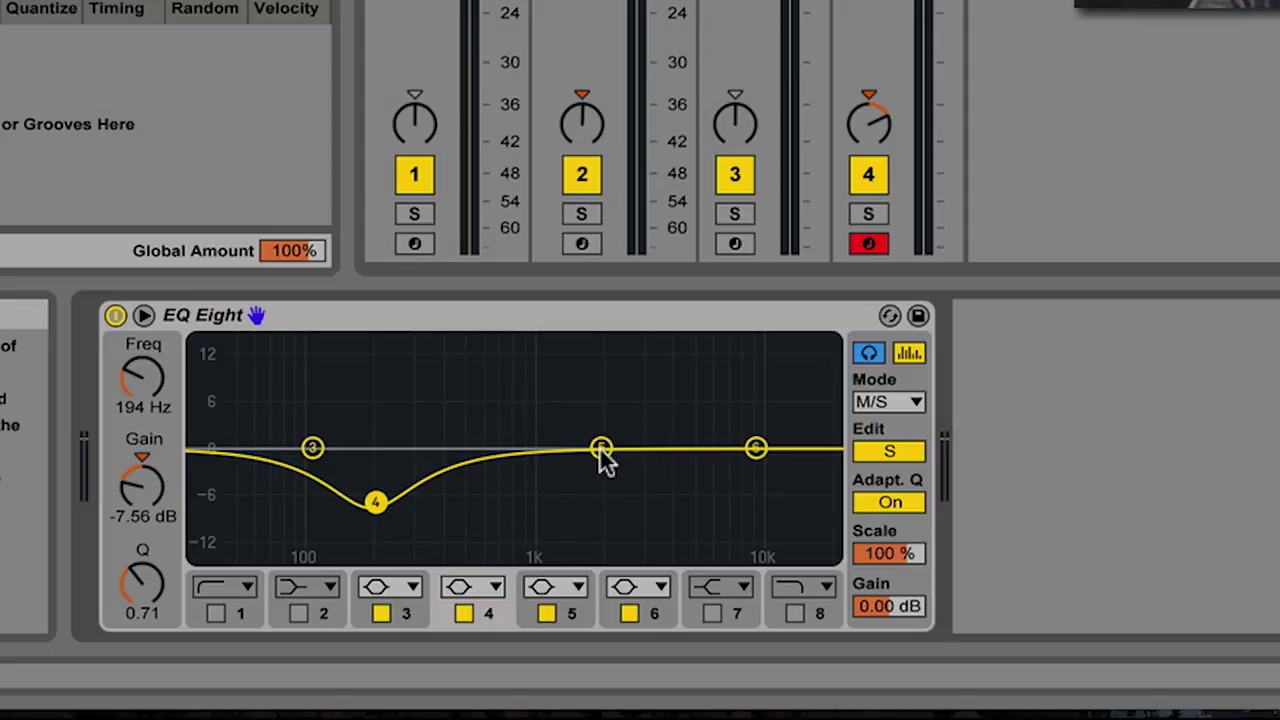
# Move side band 5 to about 1.23 kHz with a gain of about 0.37 dB, and switch off band 6.
pyautogui.moveTo(600, 448); pyautogui.dragTo(574, 447)
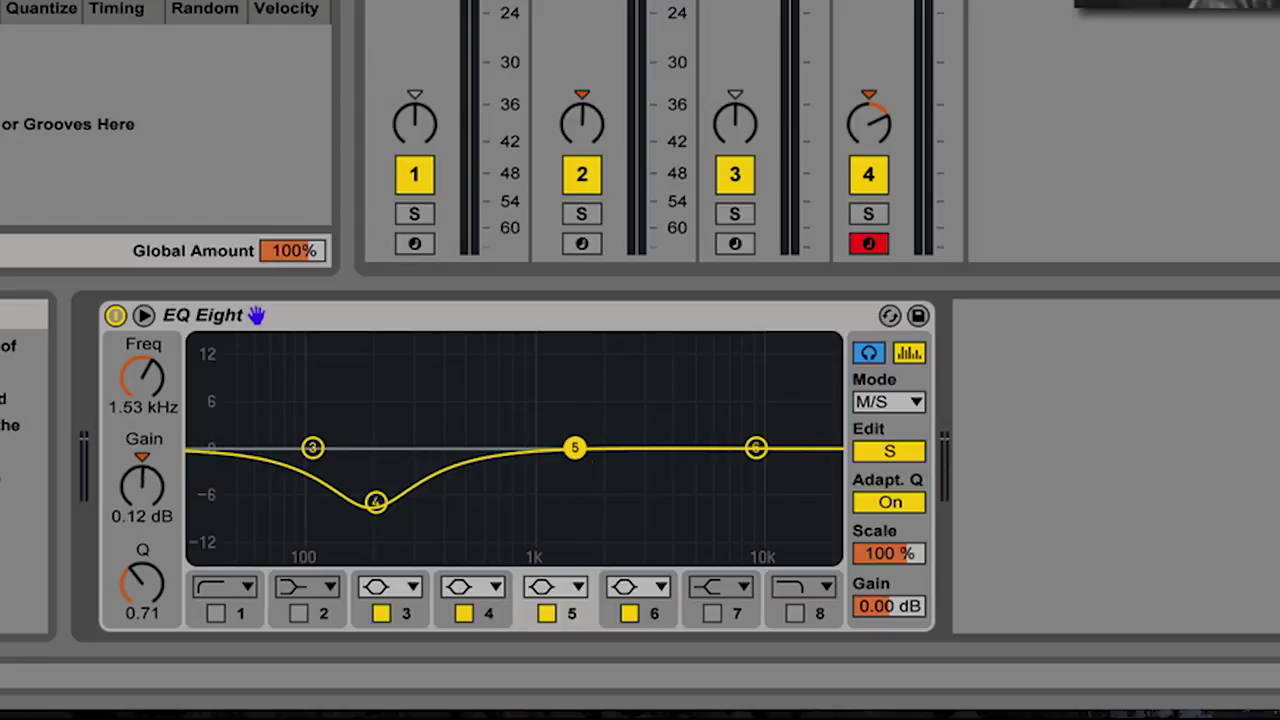
pyautogui.click(560, 585)
pyautogui.click(573, 582)
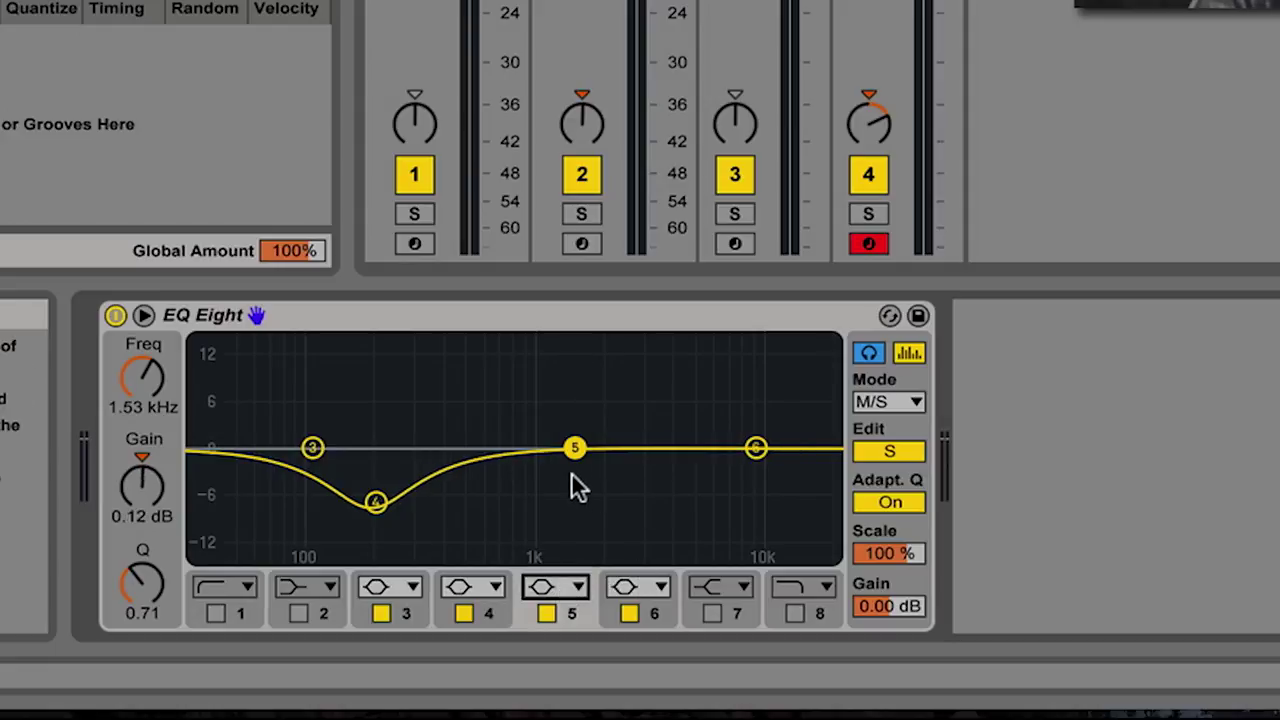
pyautogui.moveTo(574, 447); pyautogui.dragTo(544, 446)
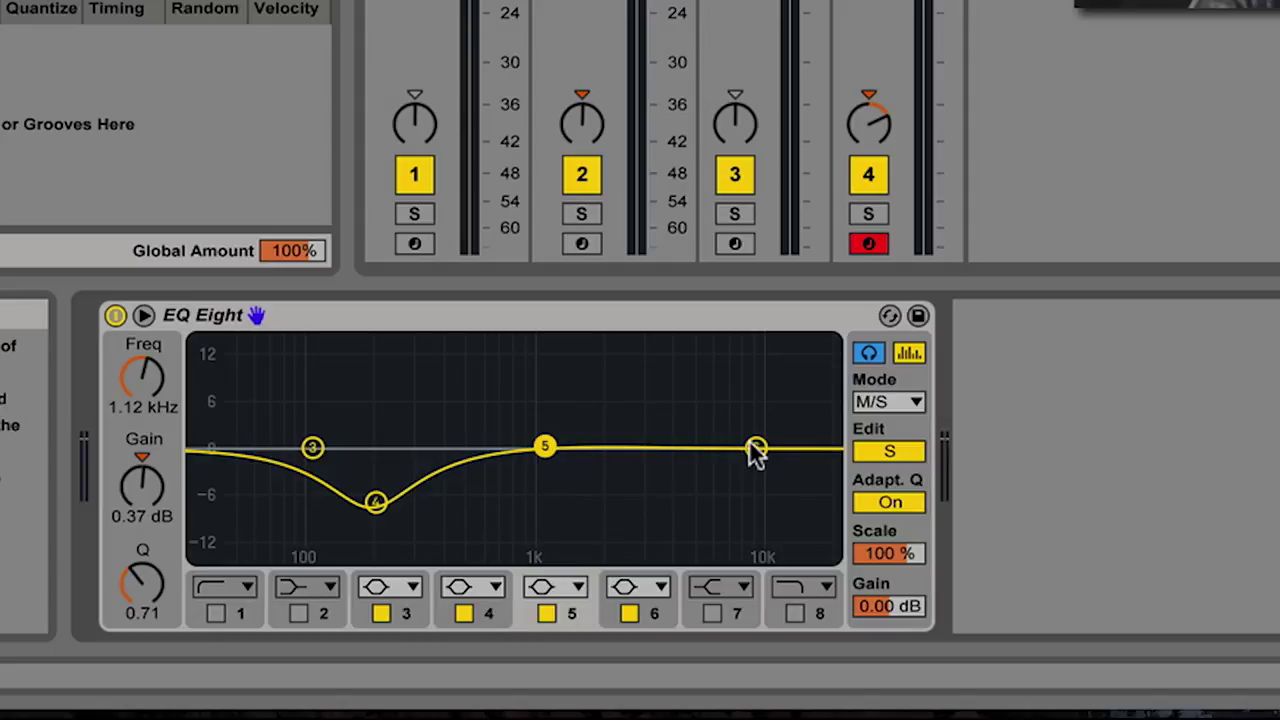
pyautogui.moveTo(755, 447); pyautogui.dragTo(646, 447)
pyautogui.click(545, 447)
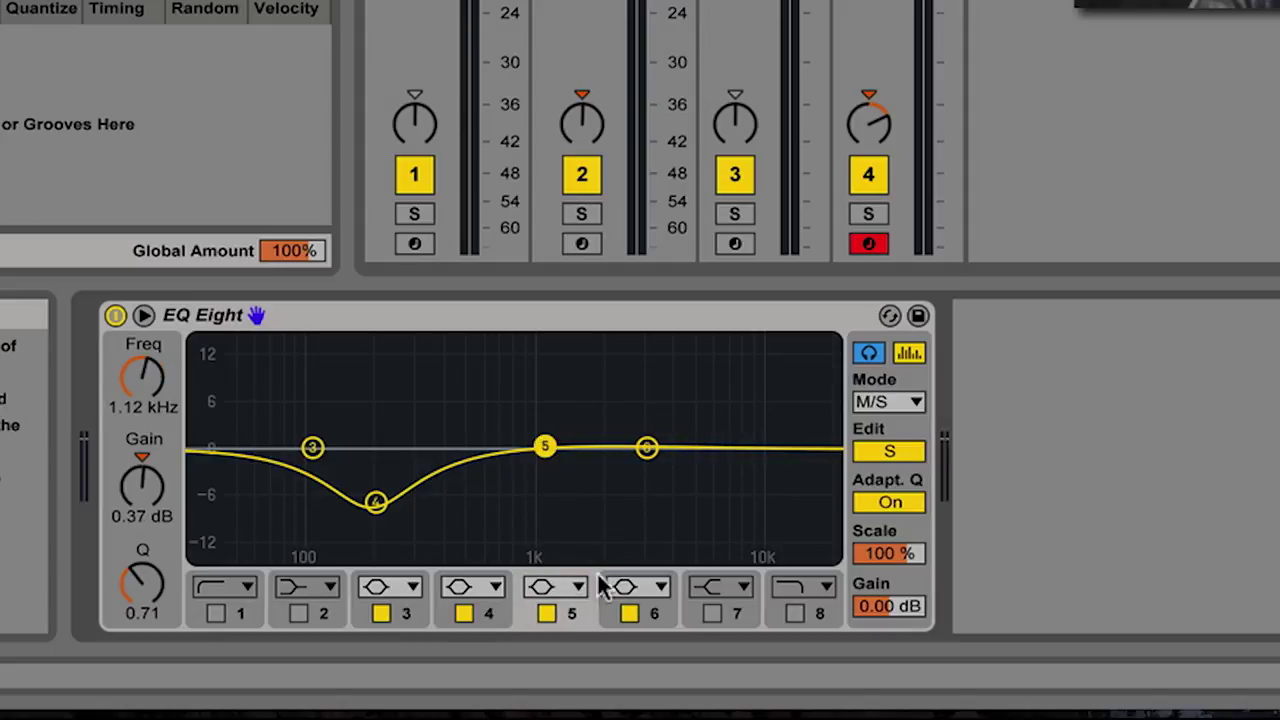
pyautogui.click(630, 614)
pyautogui.moveTo(548, 449)
pyautogui.mouseDown()
pyautogui.moveTo(589, 449)
pyautogui.moveTo(555, 448)
pyautogui.mouseUp()
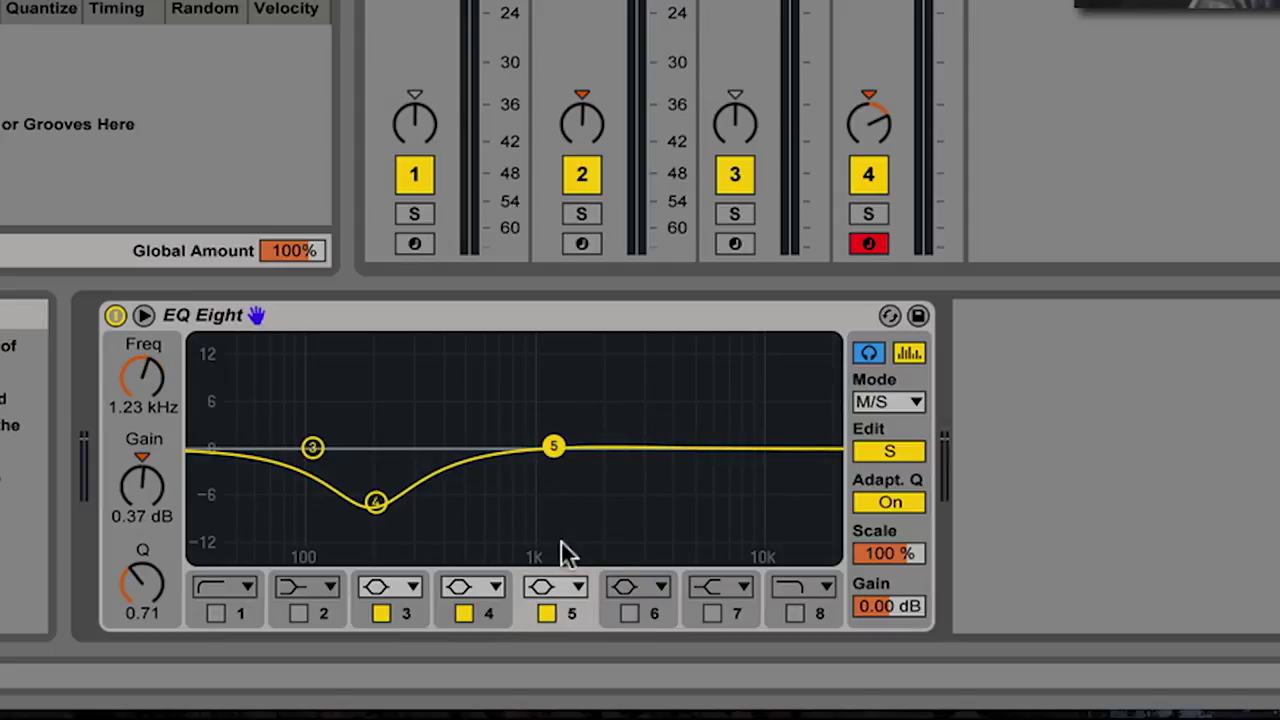
# Change side band 5 to a high shelf and raise it to about 4.34 dB at about 510 Hz.
pyautogui.click(553, 584)
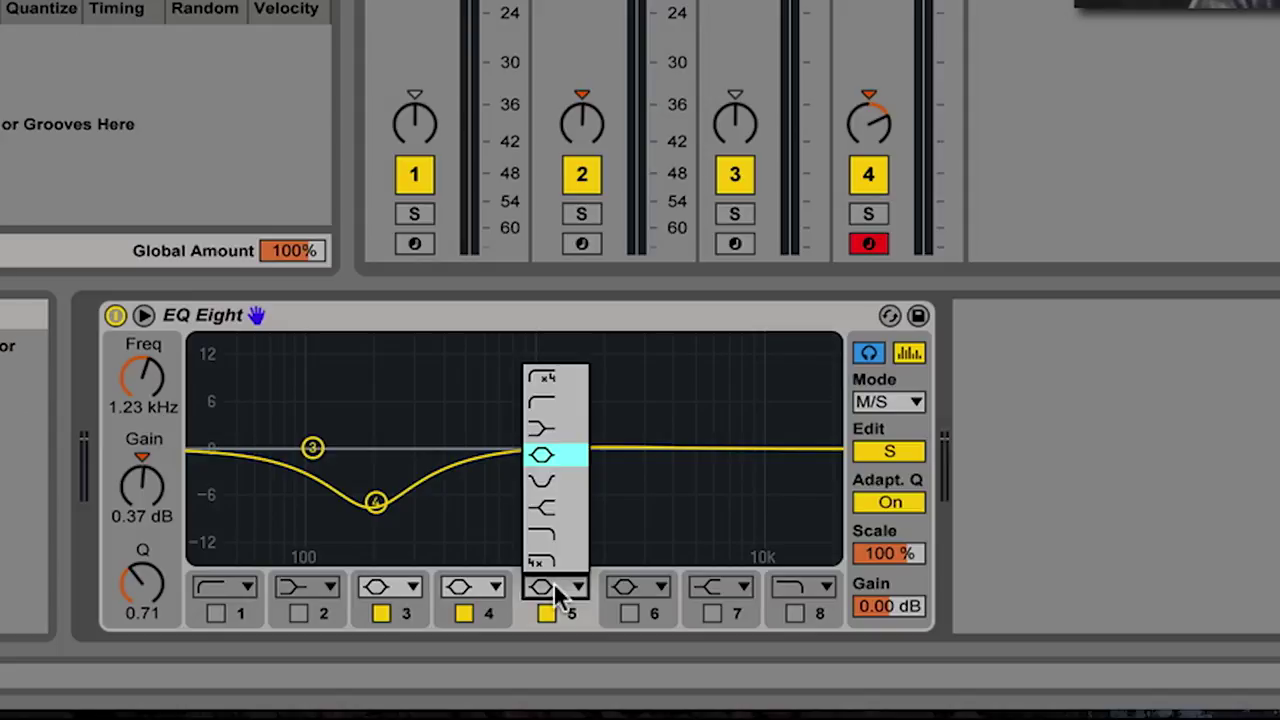
pyautogui.click(563, 510)
pyautogui.moveTo(547, 446); pyautogui.dragTo(492, 446)
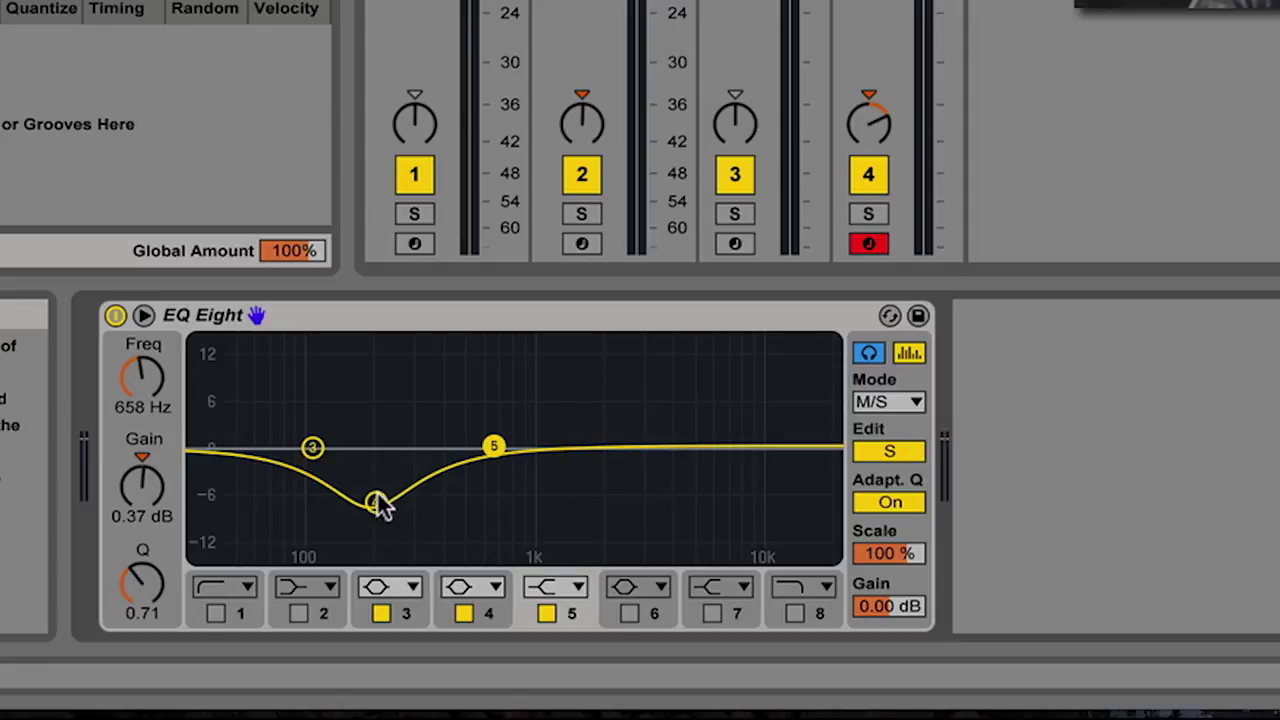
pyautogui.moveTo(490, 447)
pyautogui.mouseDown()
pyautogui.moveTo(491, 420)
pyautogui.moveTo(489, 443)
pyautogui.mouseUp()
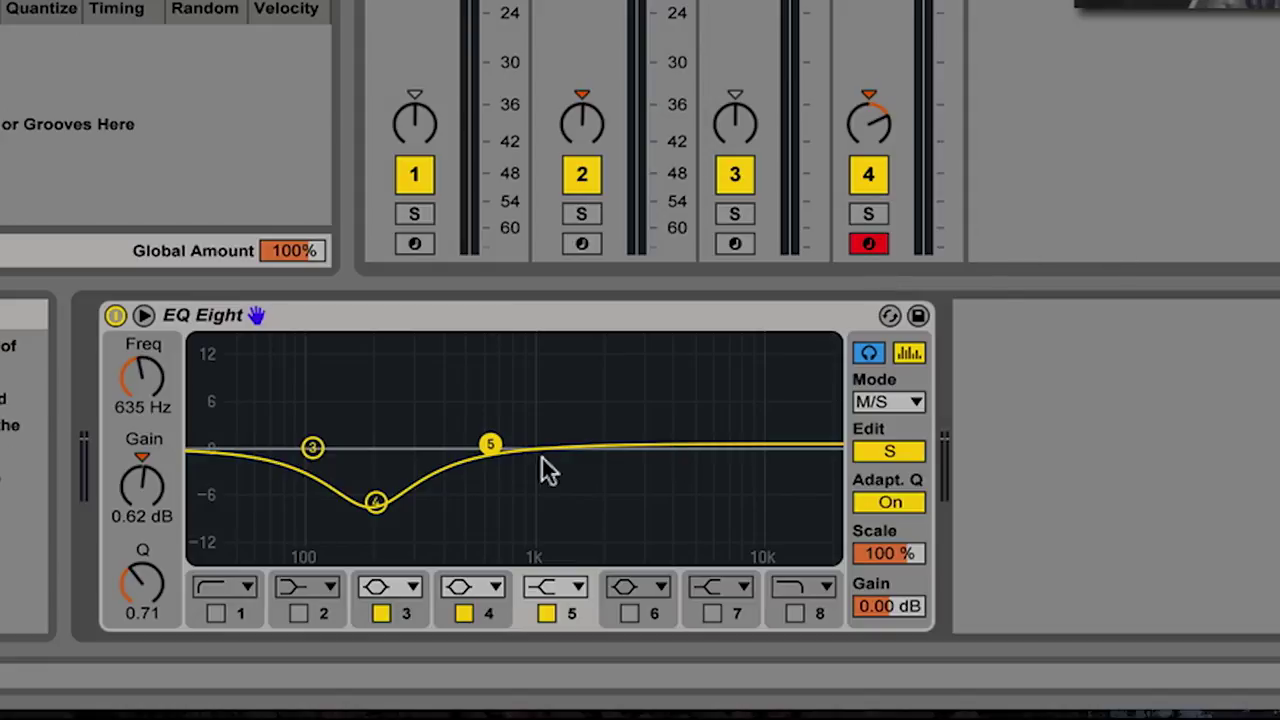
pyautogui.moveTo(488, 440)
pyautogui.mouseDown()
pyautogui.moveTo(484, 410)
pyautogui.moveTo(484, 442)
pyautogui.mouseUp()
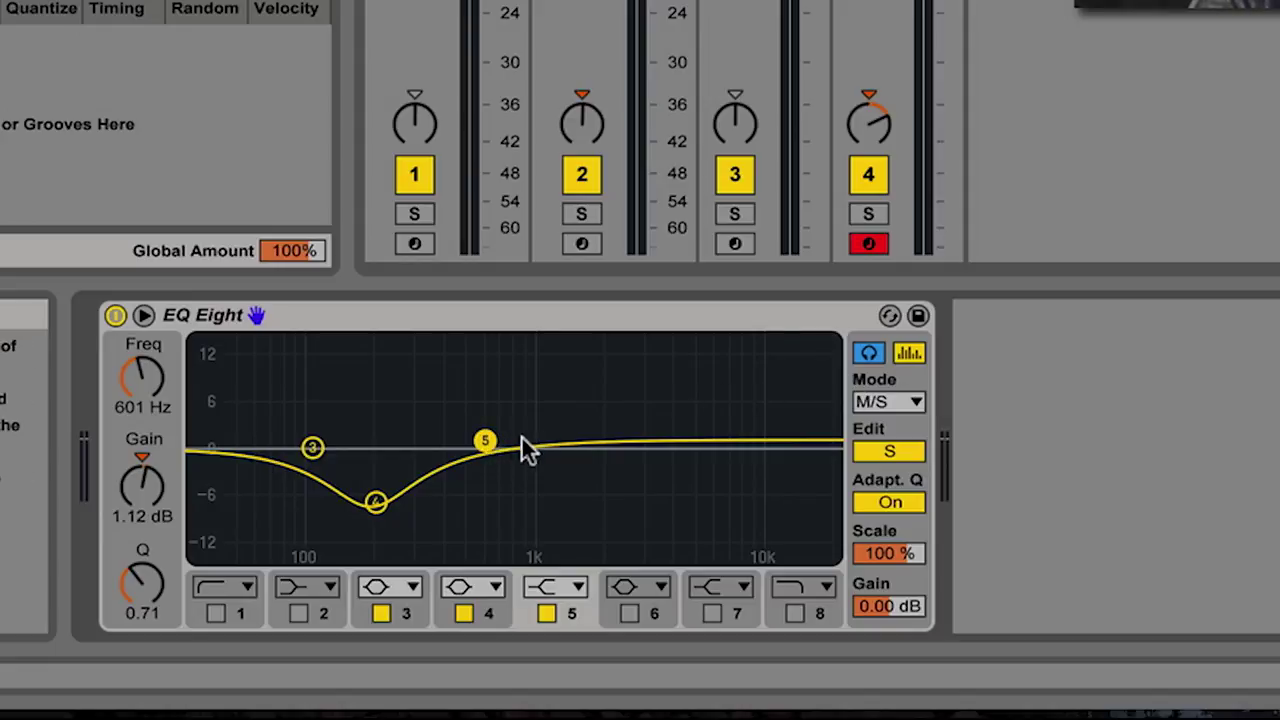
pyautogui.moveTo(484, 440); pyautogui.dragTo(470, 420)
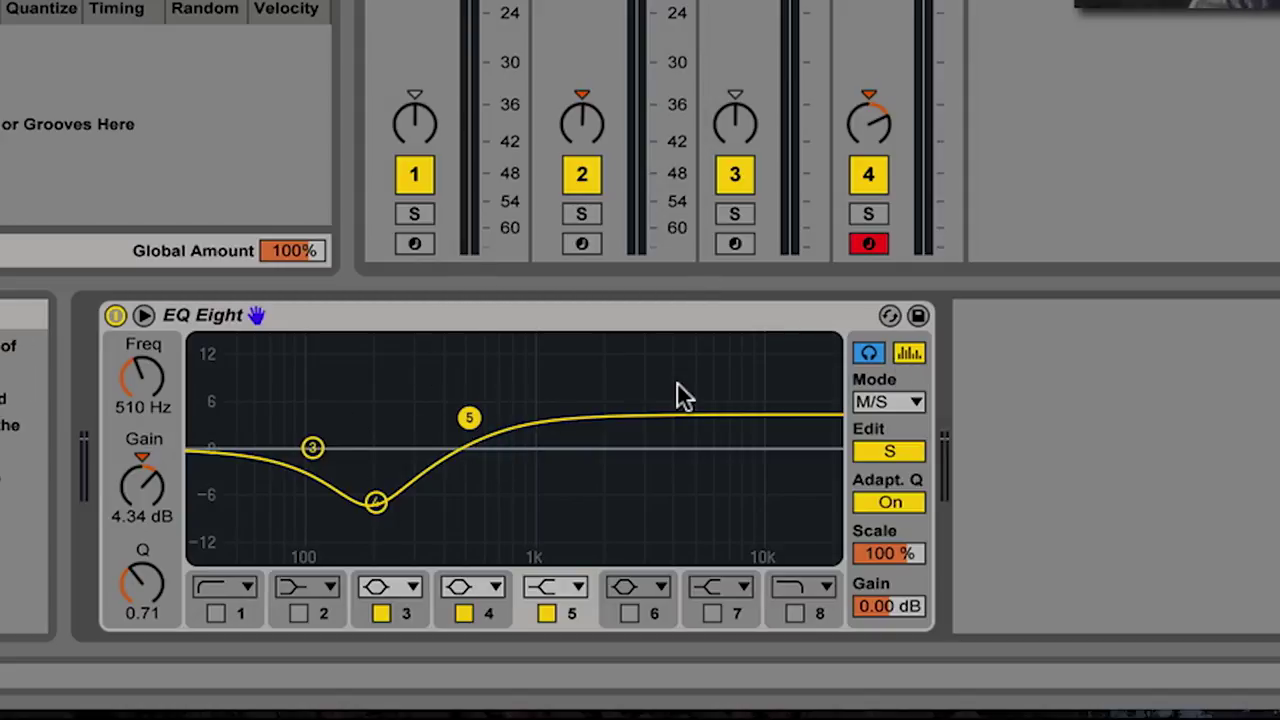
# Play the mix and compare the sound with the EQ Eight bypassed and active.
pyautogui.press('space')
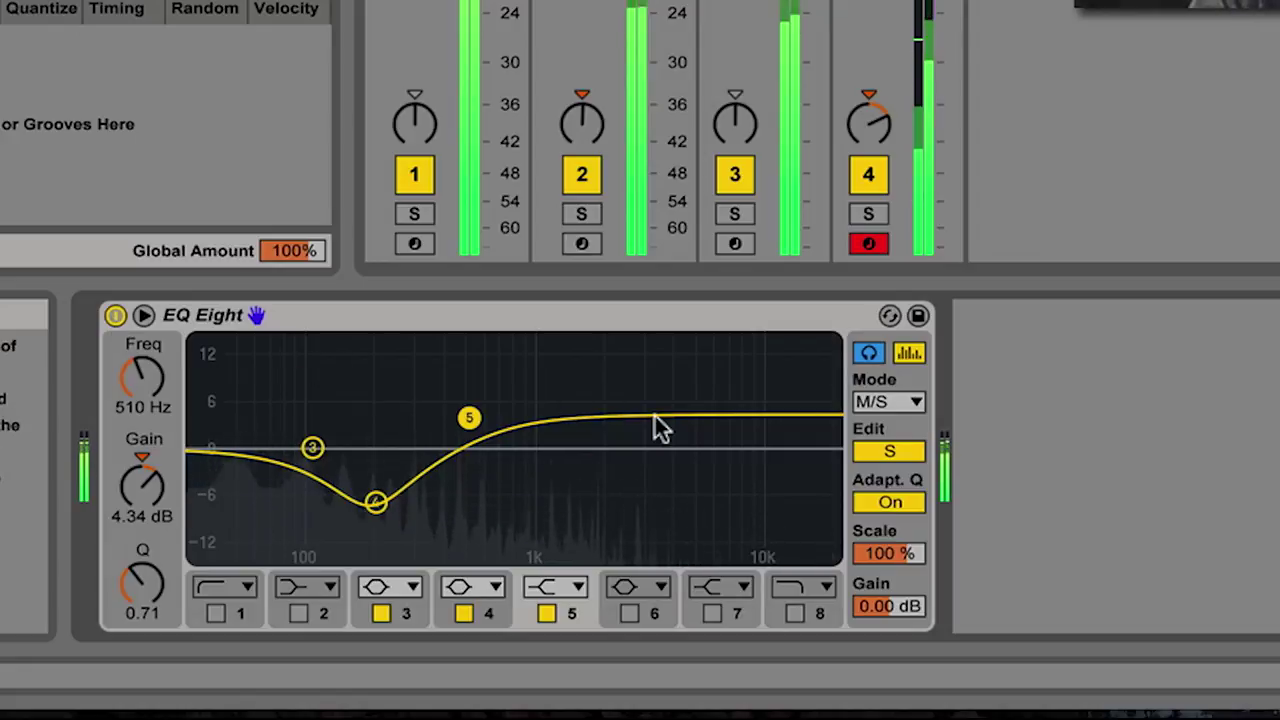
pyautogui.press('space')
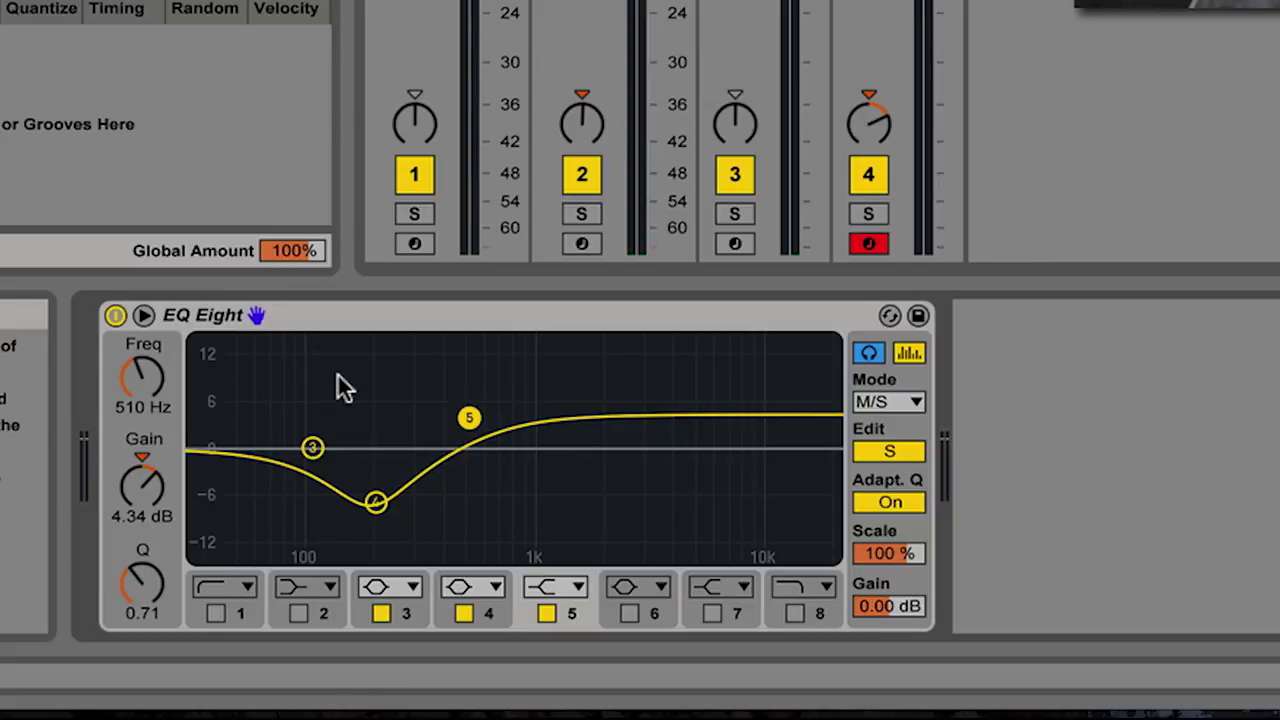
pyautogui.click(115, 315)
pyautogui.press('space')
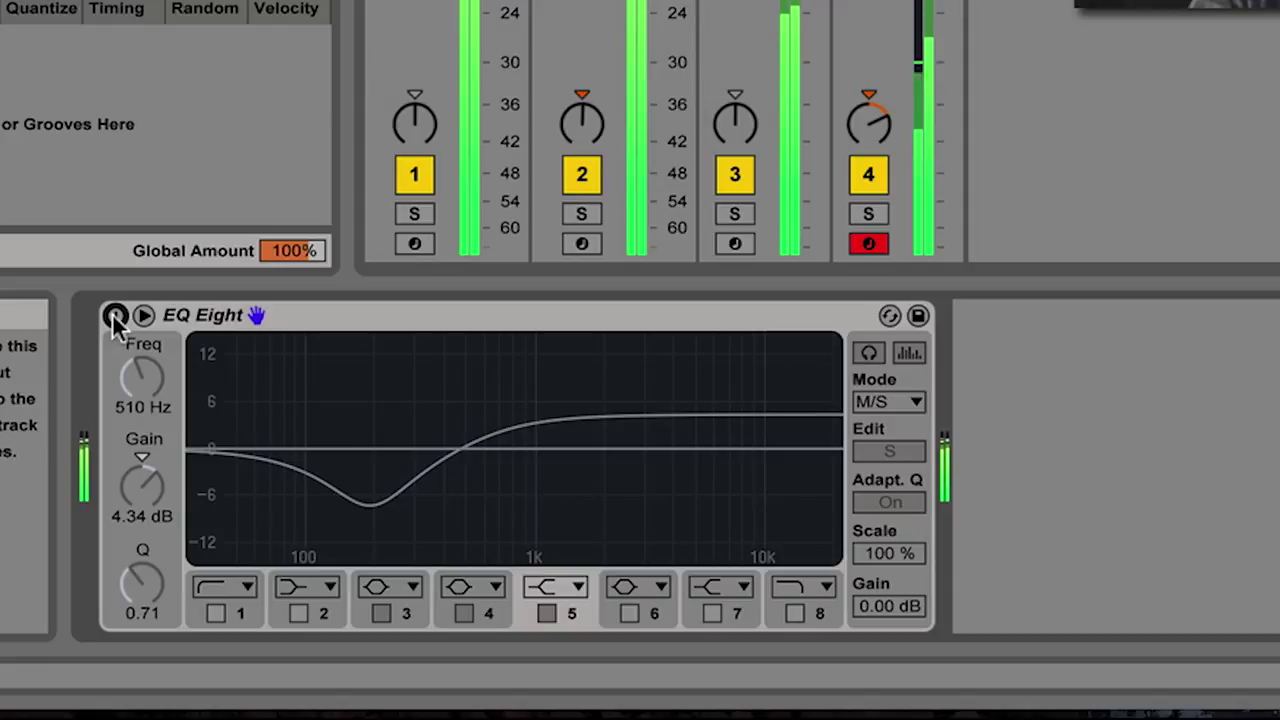
pyautogui.click(115, 316)
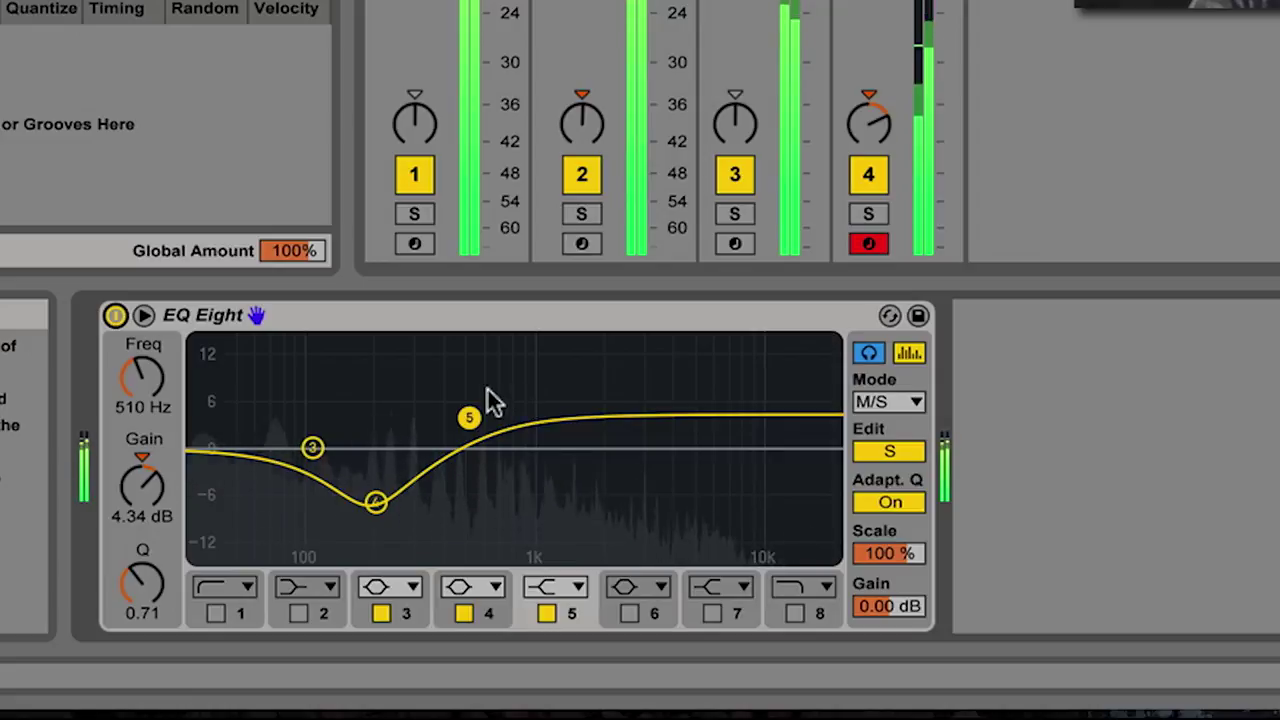
pyautogui.press('space')
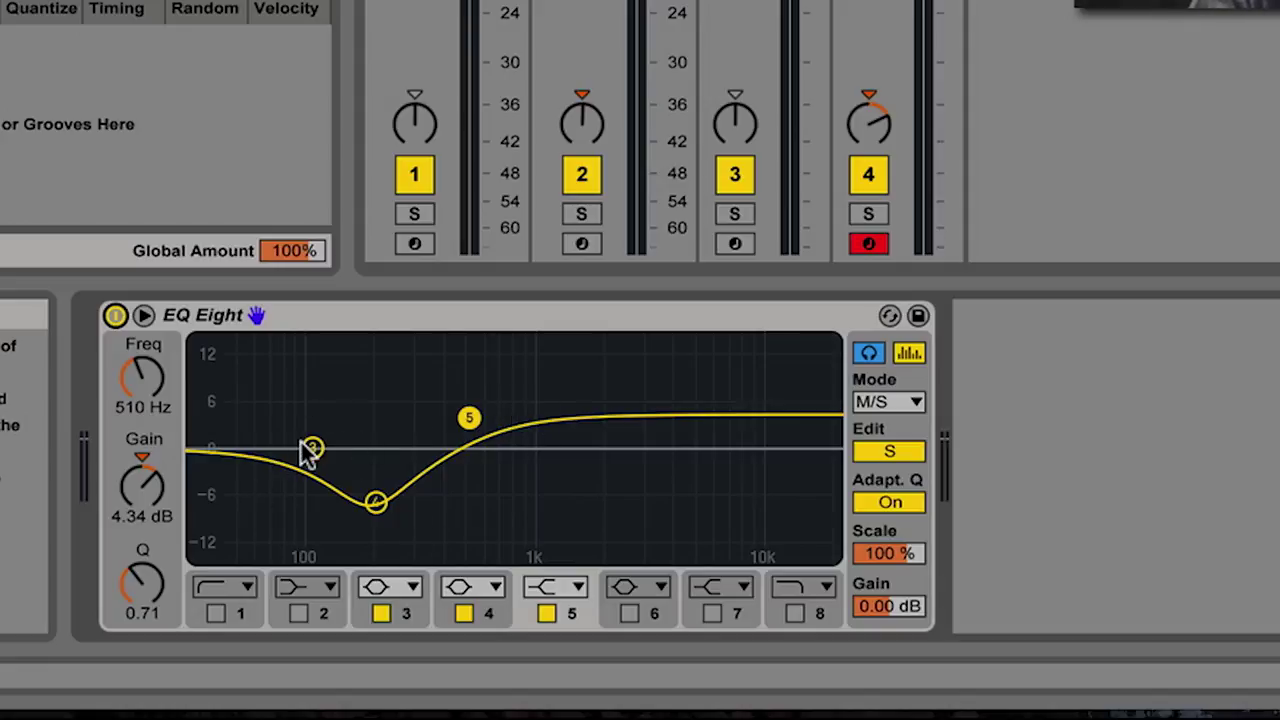
# Change side band 3 to a low shelf and lower it to about -7.07 dB at about 114 Hz.
pyautogui.click(298, 613)
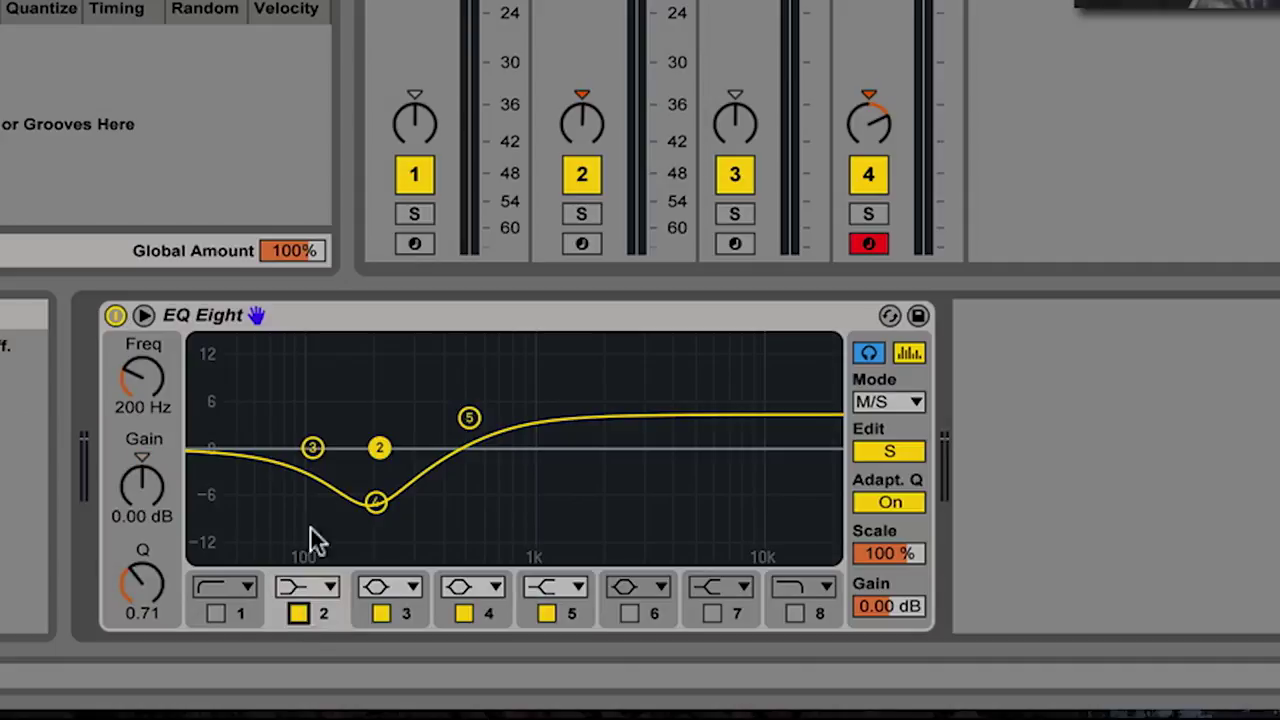
pyautogui.click(298, 613)
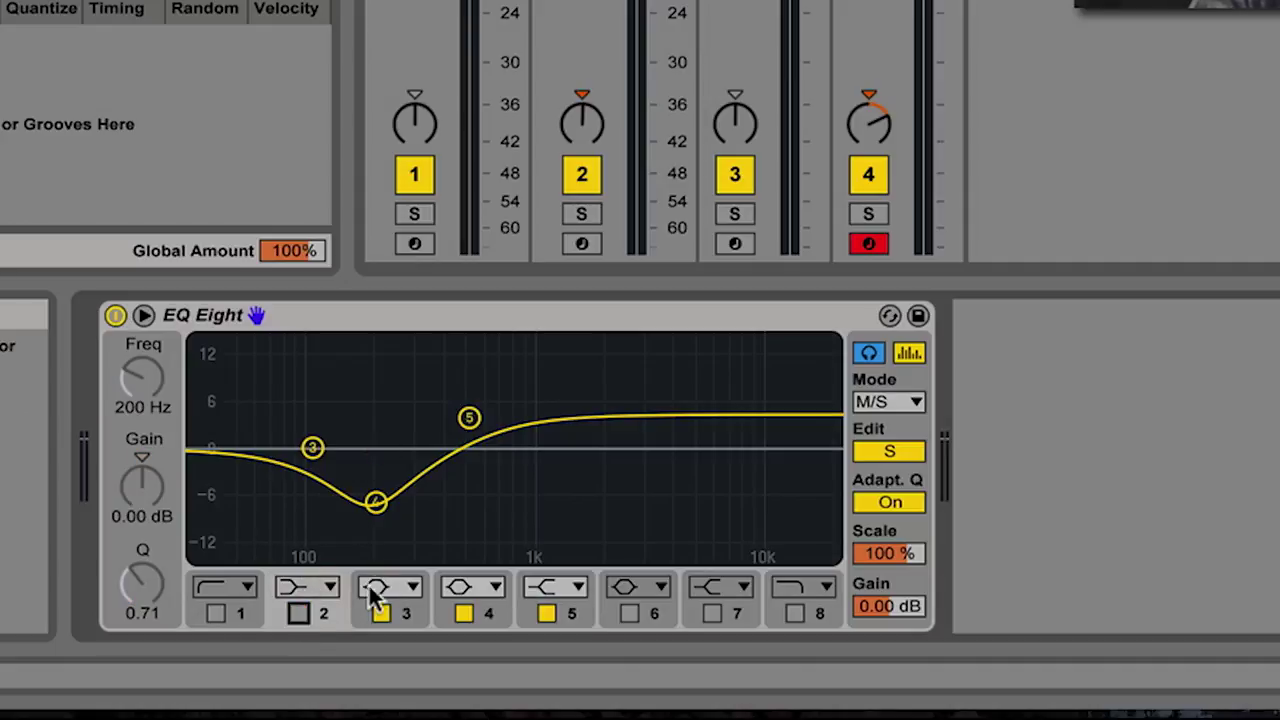
pyautogui.click(313, 448)
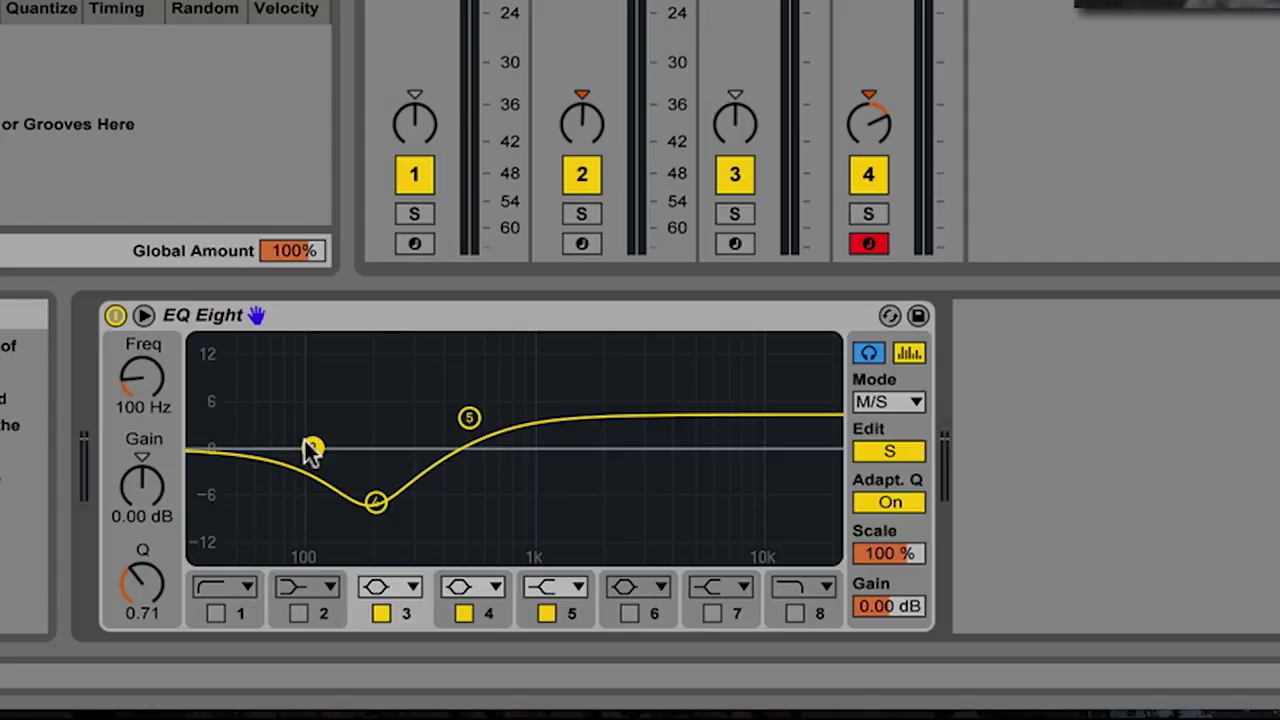
pyautogui.click(385, 589)
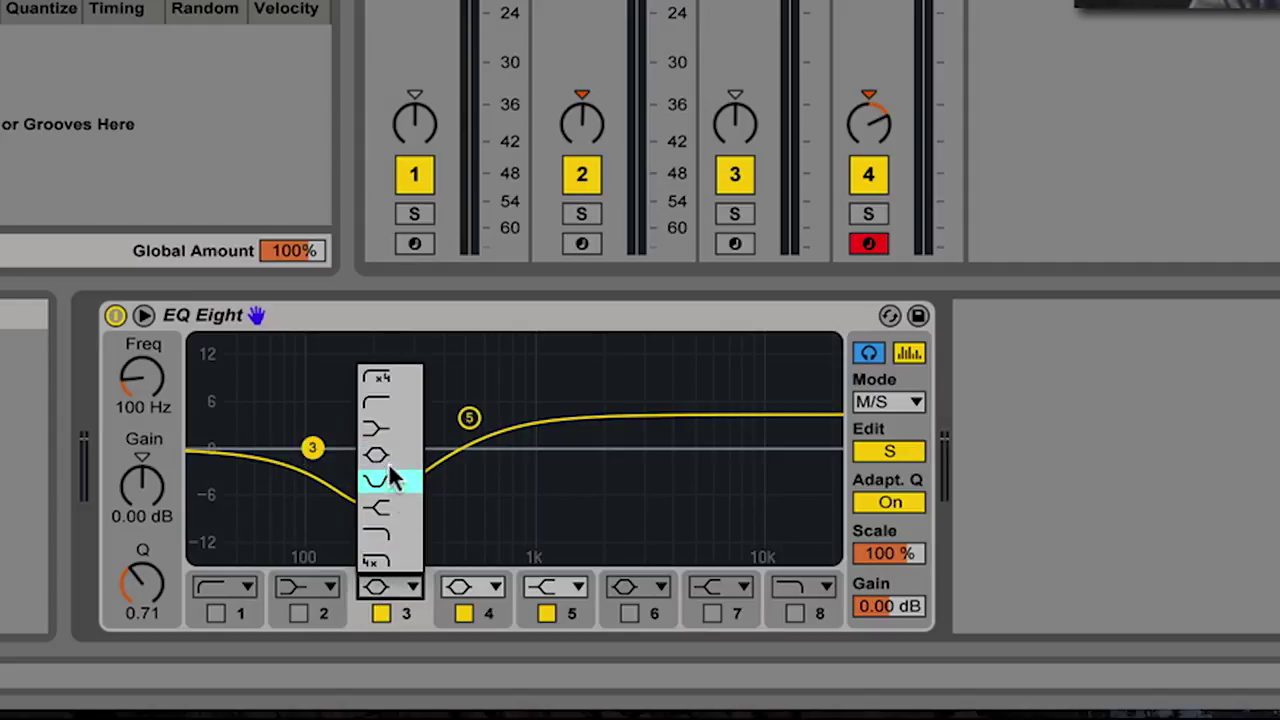
pyautogui.click(376, 428)
pyautogui.moveTo(313, 448)
pyautogui.mouseDown()
pyautogui.moveTo(317, 489)
pyautogui.moveTo(305, 448)
pyautogui.mouseUp()
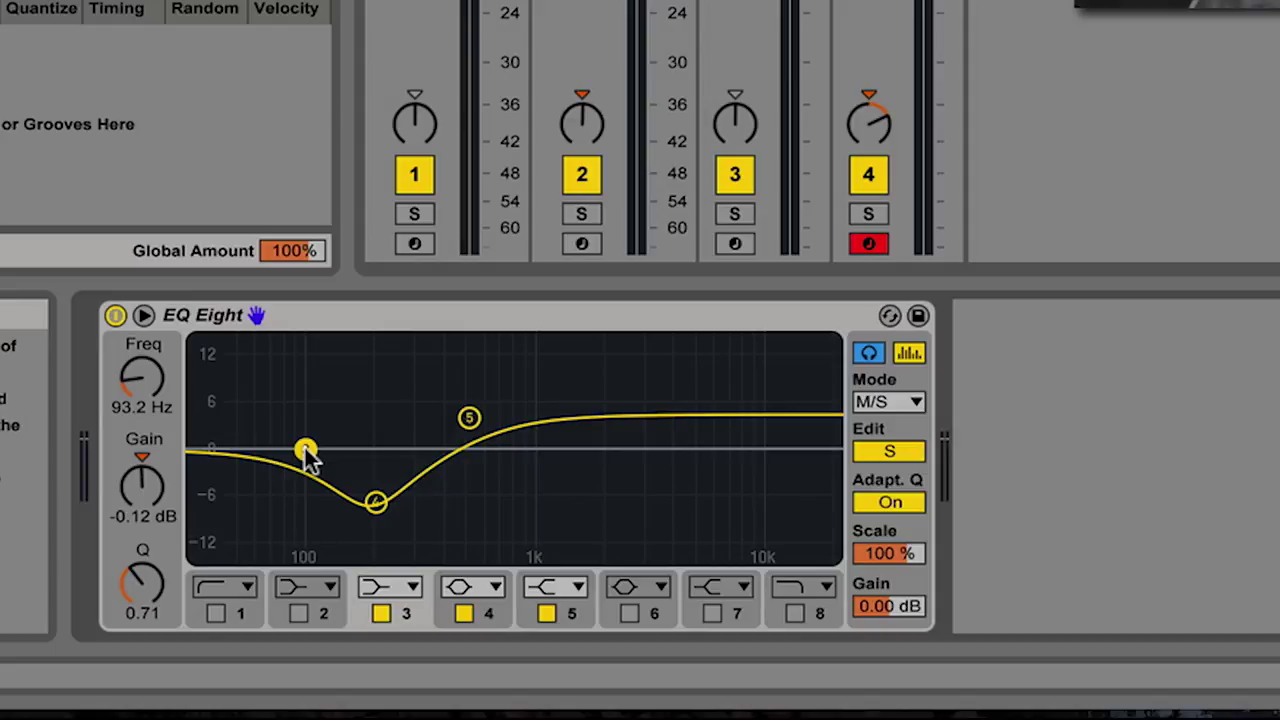
pyautogui.moveTo(305, 448); pyautogui.dragTo(324, 498)
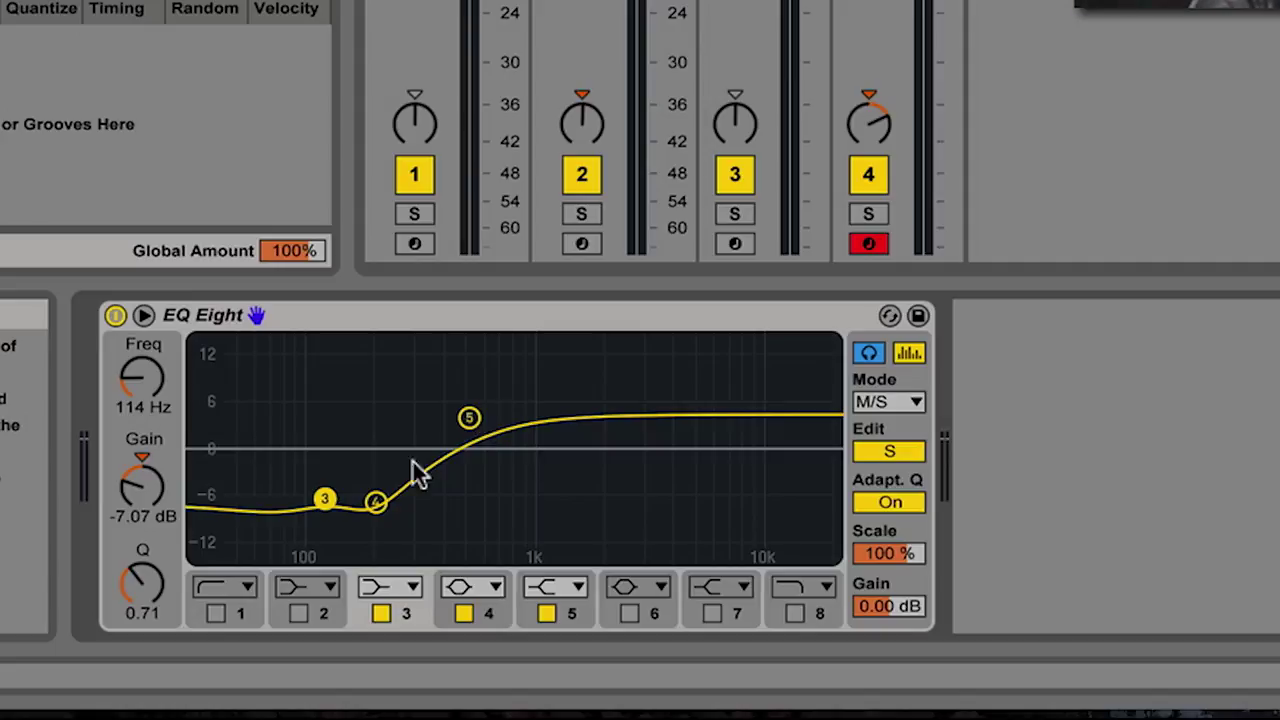
# Play the mix and compare the side-channel low-shelf cut with the EQ Eight bypassed and active.
pyautogui.click(115, 315)
pyautogui.press('space')
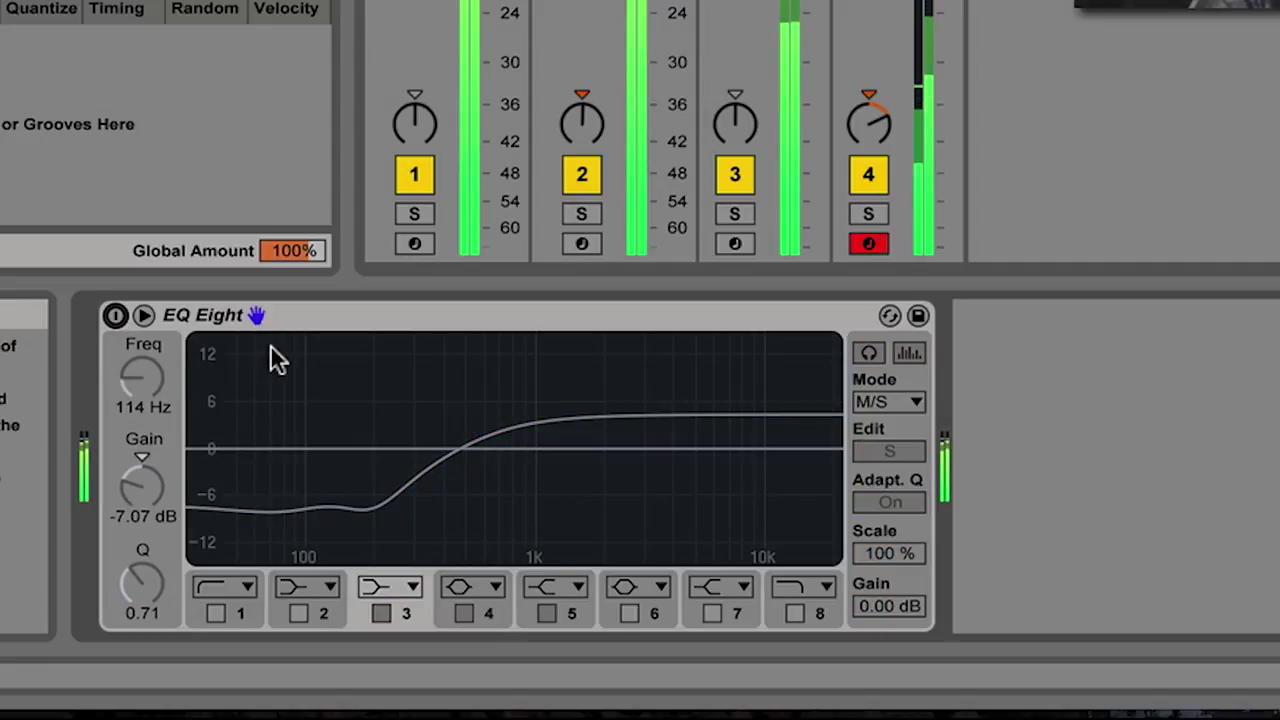
pyautogui.click(115, 316)
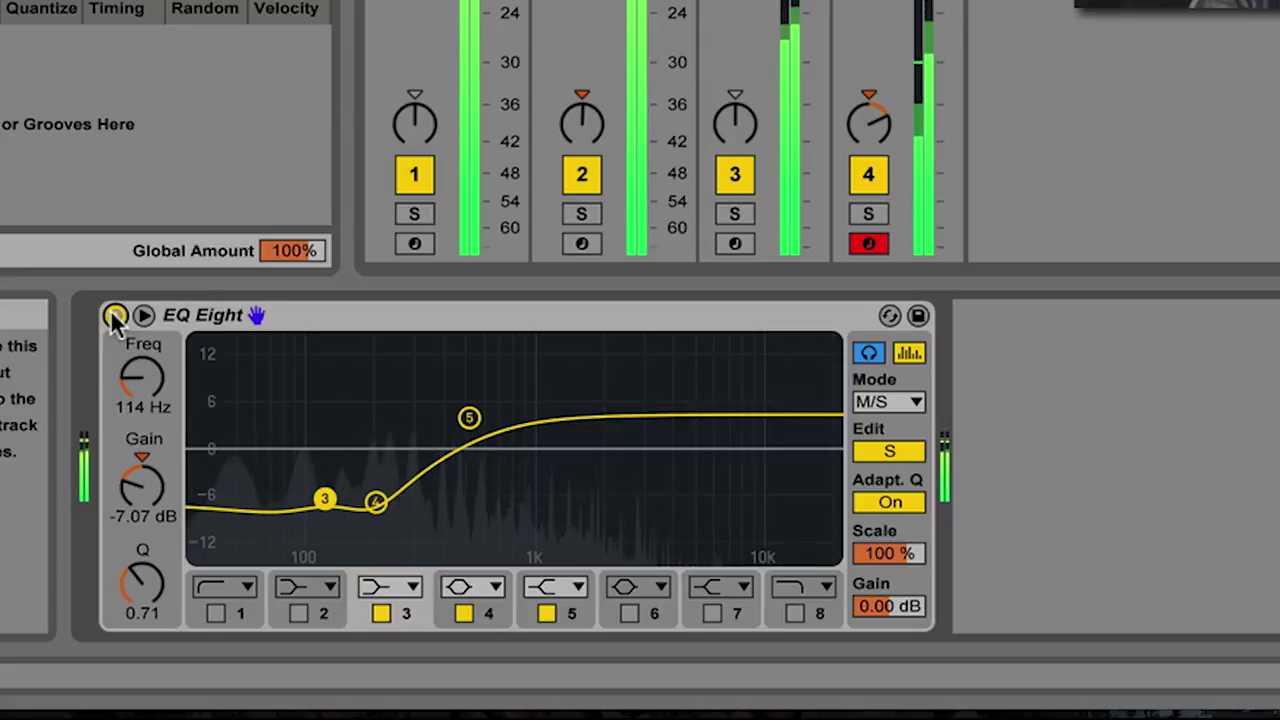
pyautogui.click(115, 316)
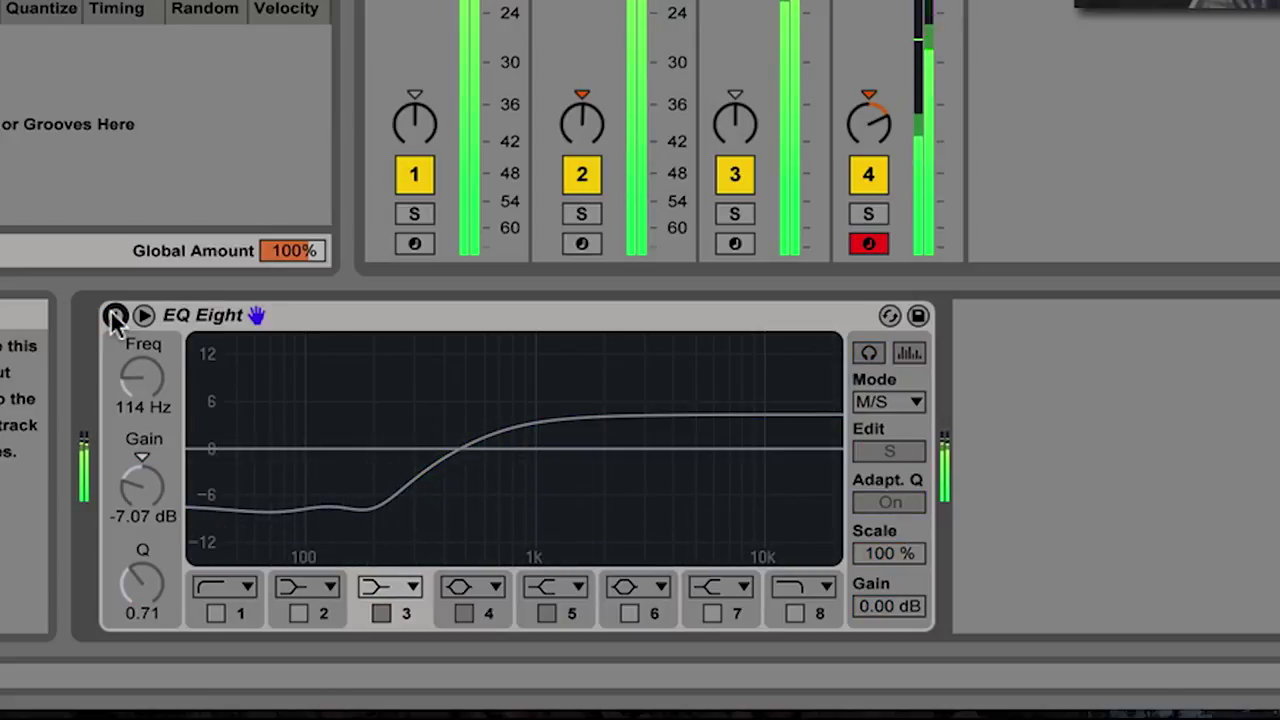
pyautogui.click(115, 316)
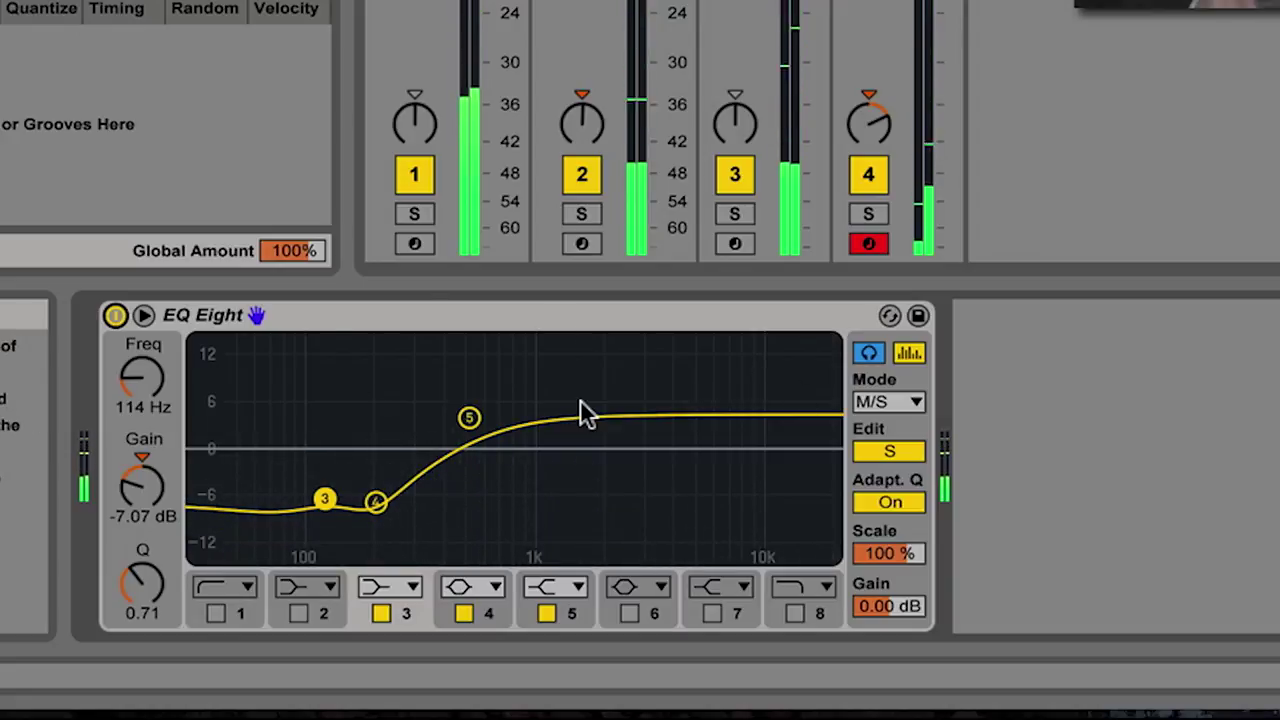
# Switch editing to the mid channel and boost band 2 by about 2.60 dB at about 201 Hz with a Q of 1.34.
pyautogui.click(899, 441)
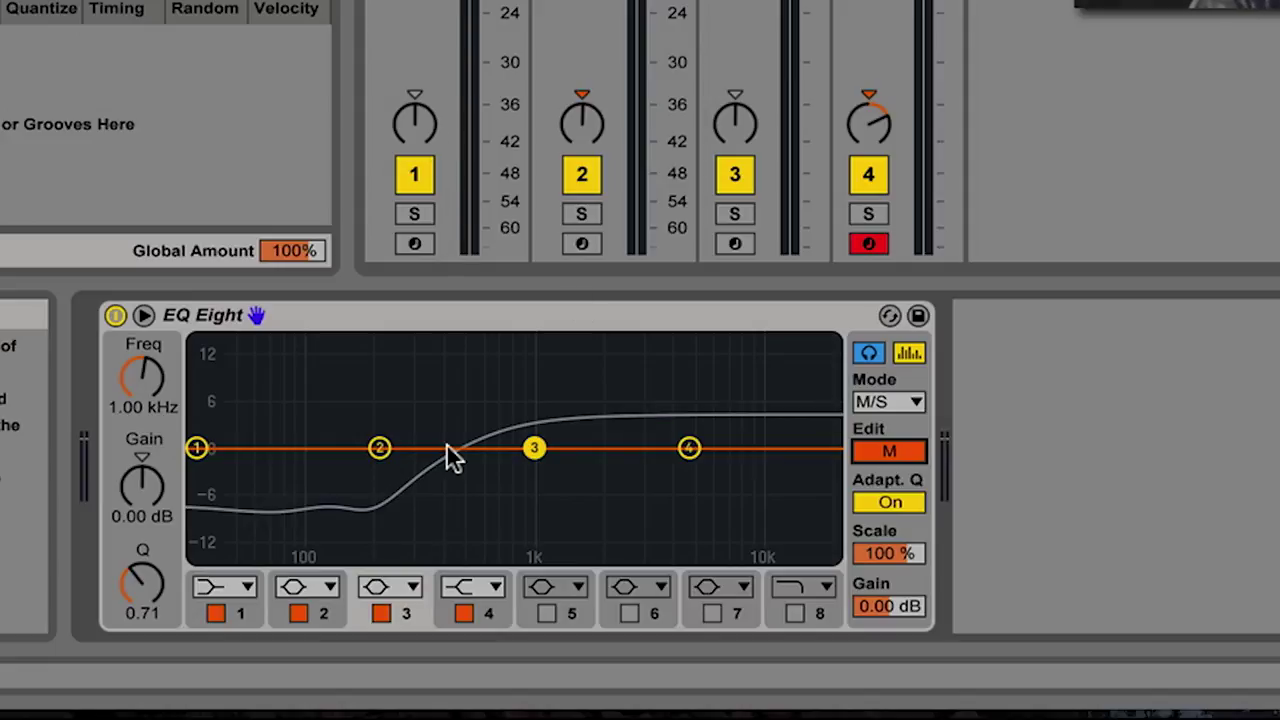
pyautogui.press('space')
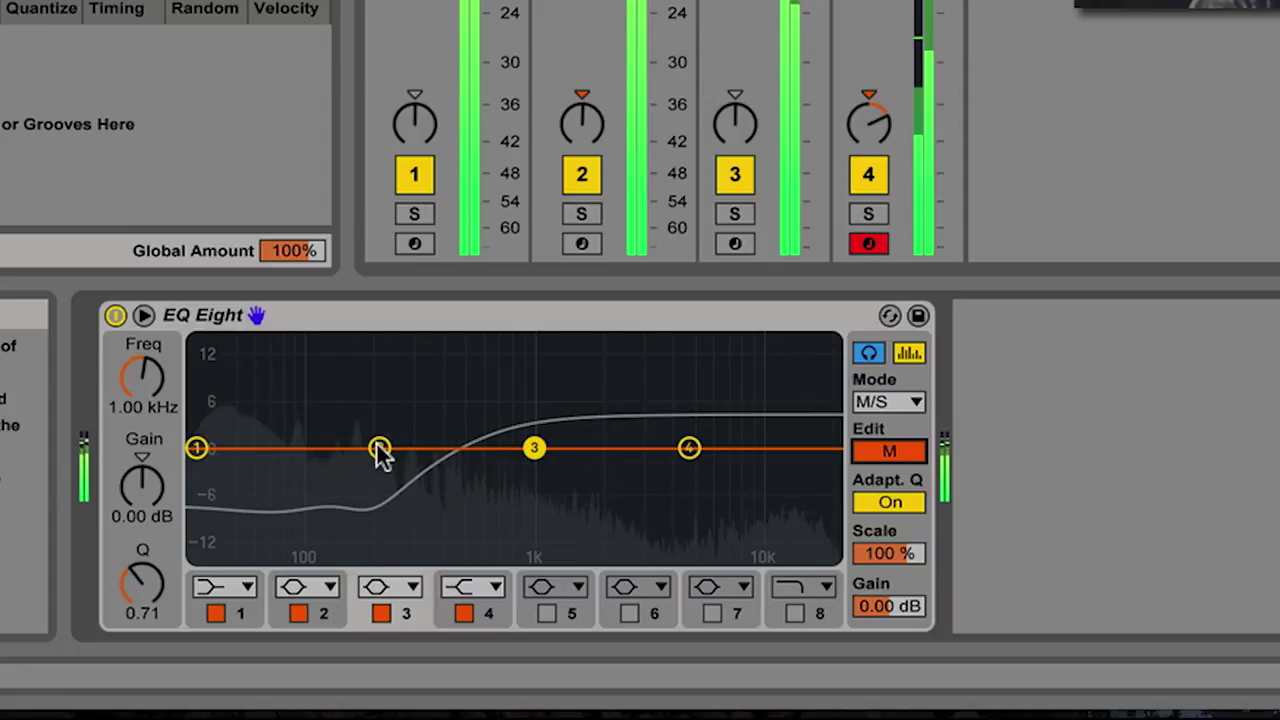
pyautogui.moveTo(380, 448)
pyautogui.mouseDown()
pyautogui.moveTo(367, 448)
pyautogui.moveTo(379, 430)
pyautogui.mouseUp()
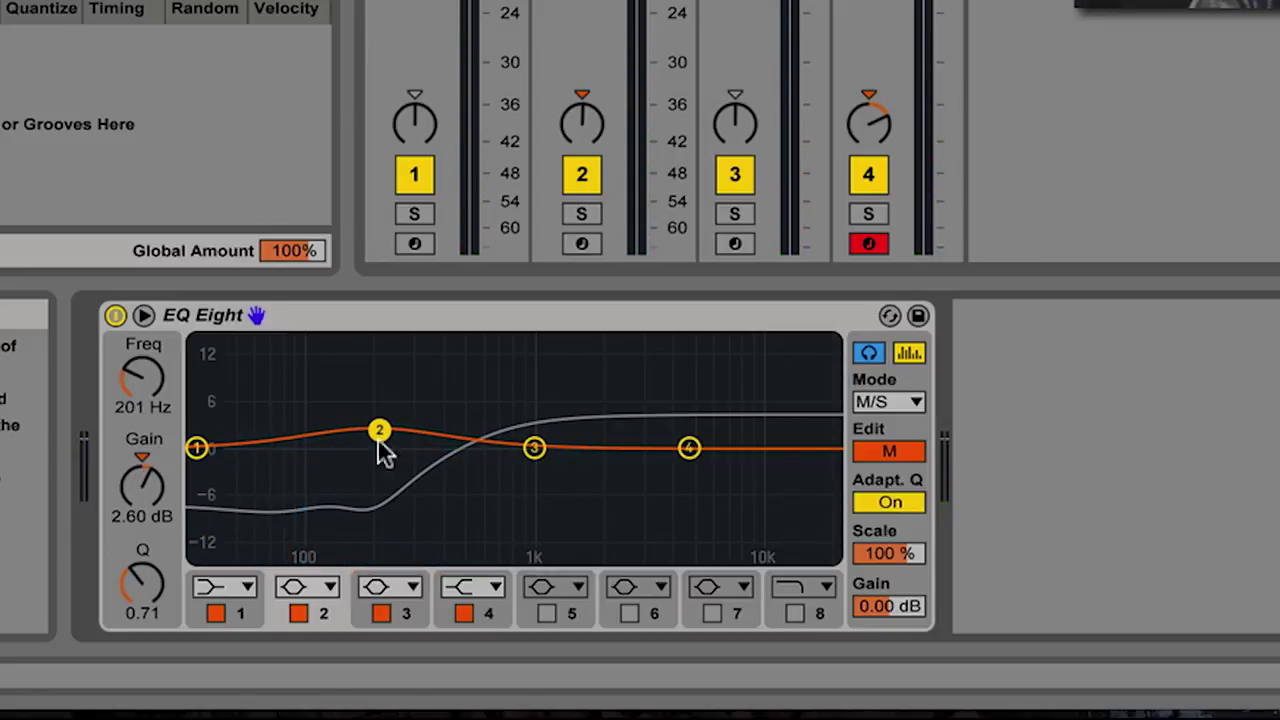
pyautogui.moveTo(143, 583); pyautogui.dragTo(143, 583)
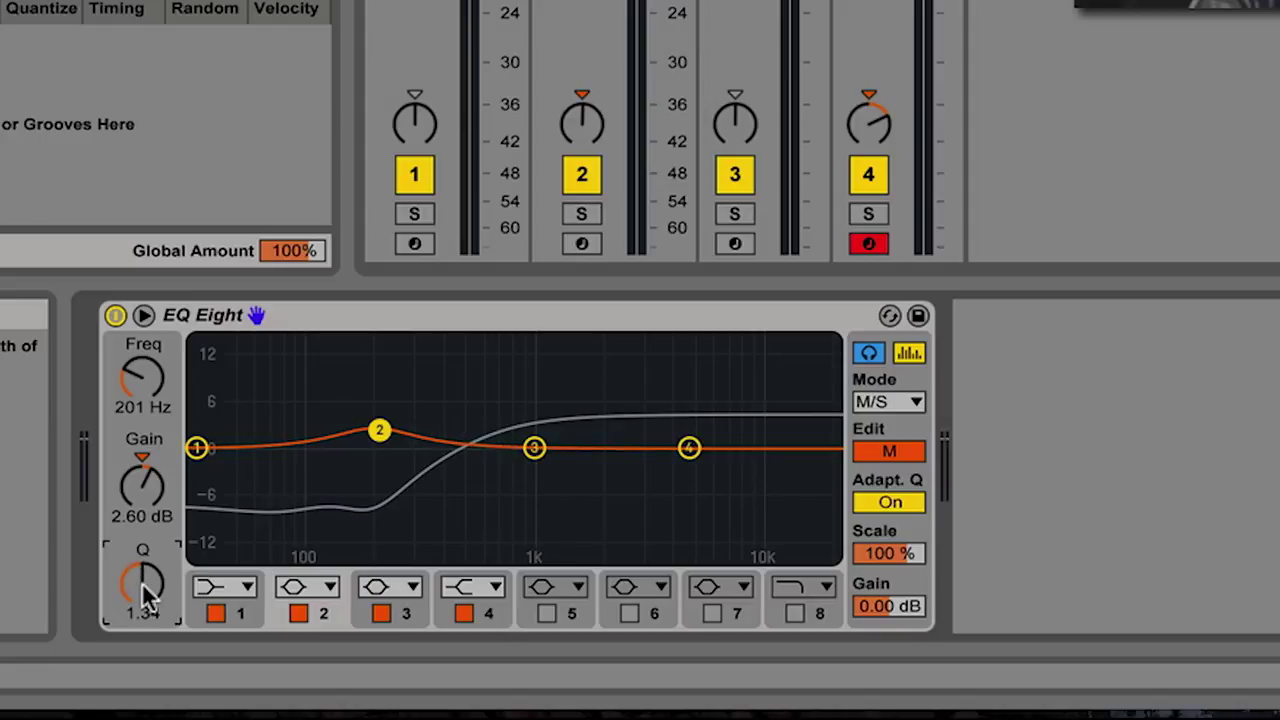
# Move mid band 4 to about 13.7 kHz, raise its Q to about 4.08 and boost it by about 2.36 dB.
pyautogui.press('space')
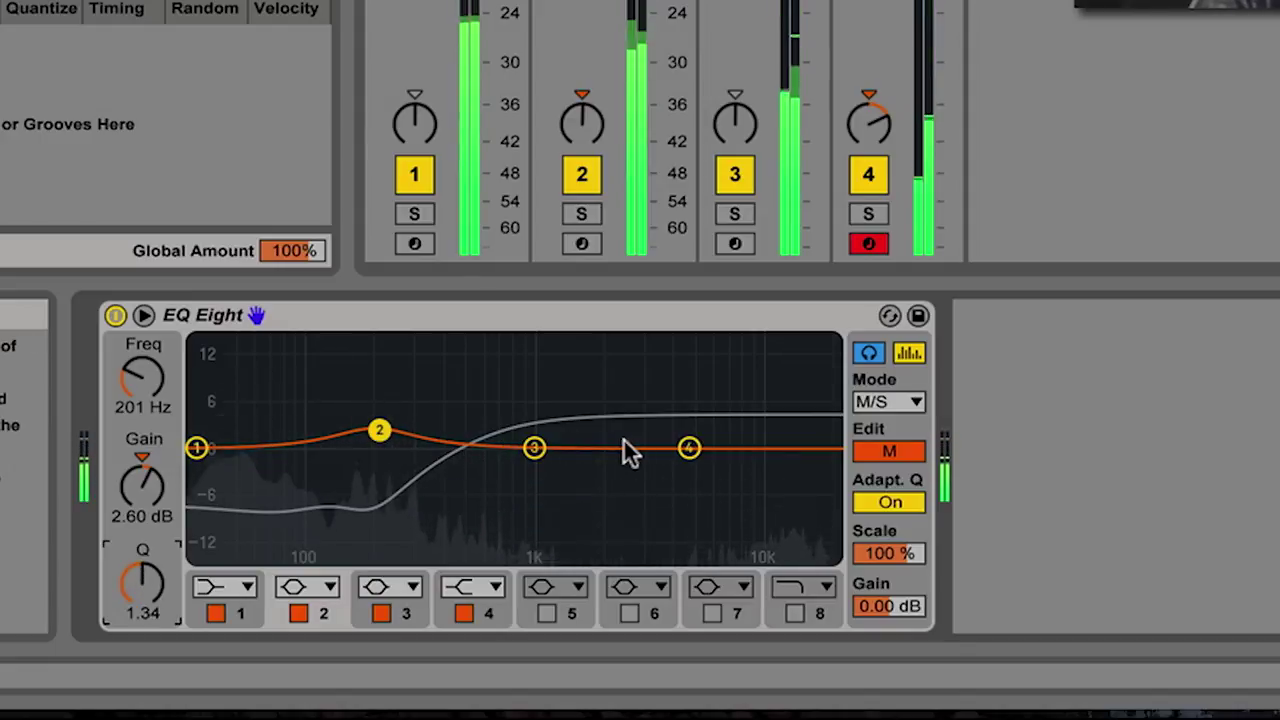
pyautogui.moveTo(701, 441); pyautogui.dragTo(780, 448)
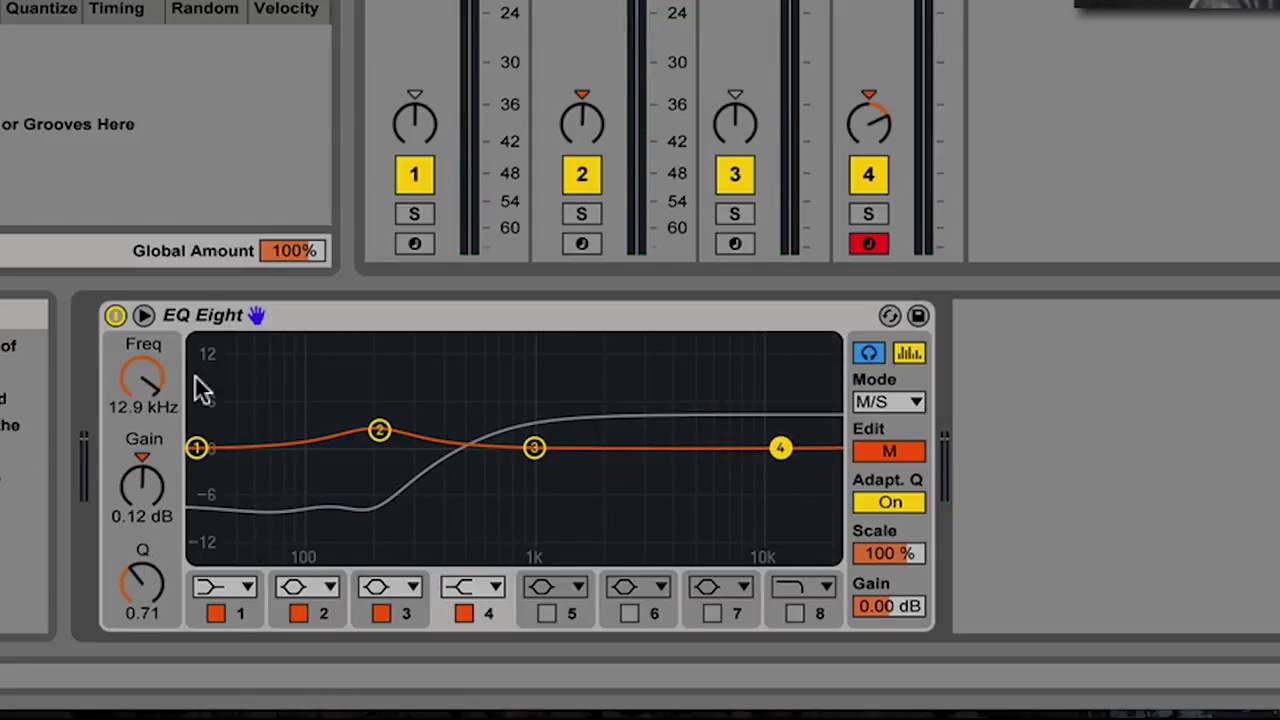
pyautogui.moveTo(158, 407); pyautogui.dragTo(158, 402)
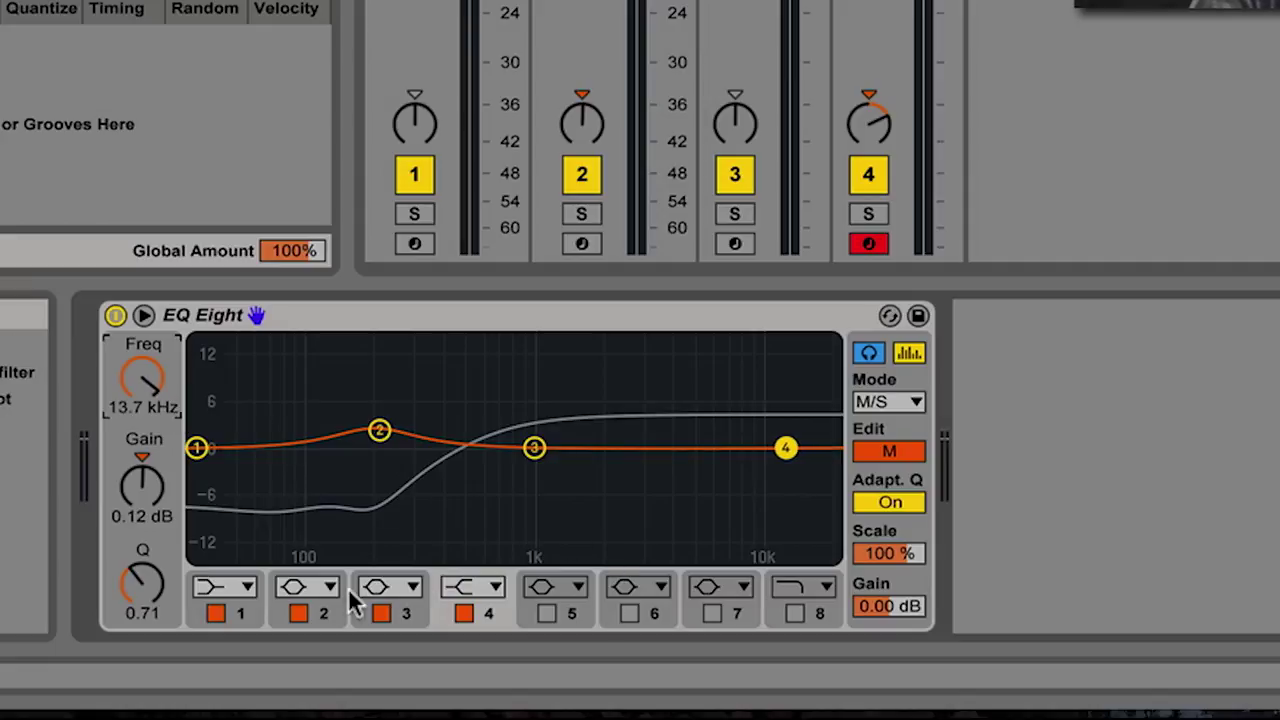
pyautogui.moveTo(165, 583); pyautogui.dragTo(165, 570)
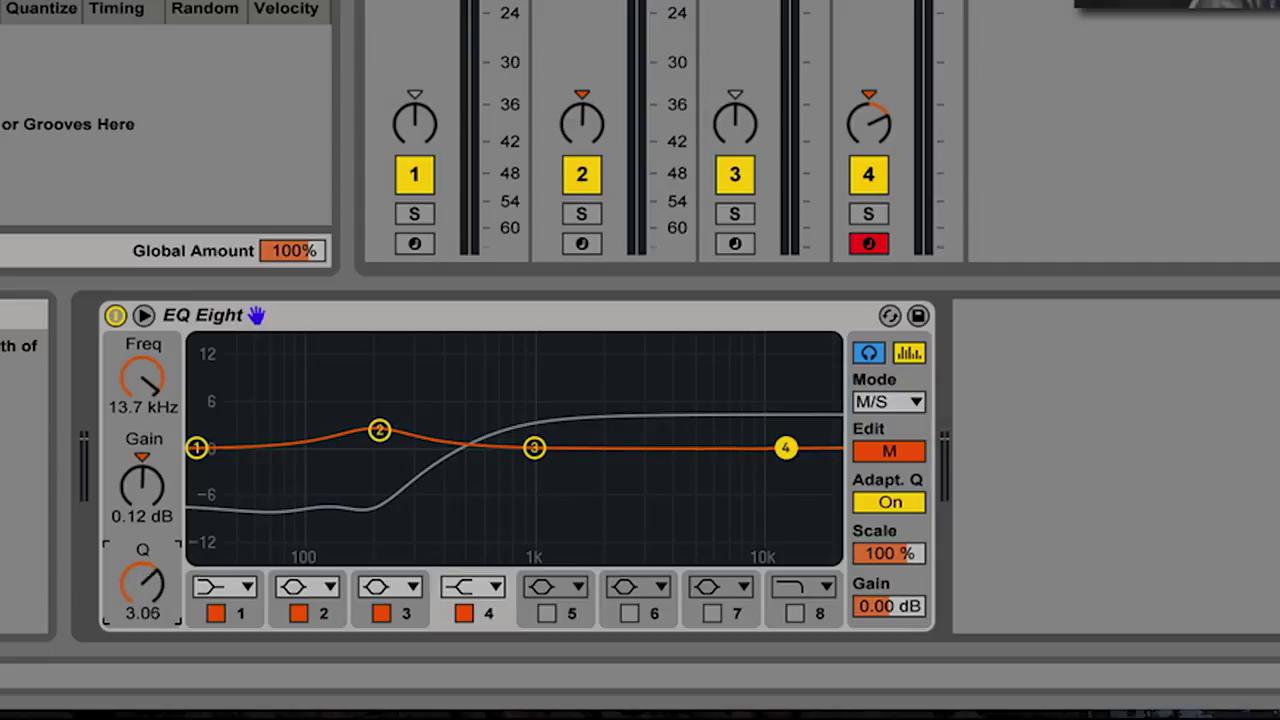
pyautogui.moveTo(786, 447); pyautogui.dragTo(786, 431)
# Change mid band 4 to a bell and raise it to about 7.81 dB at about 14.2 kHz, listening in playback.
pyautogui.click(472, 585)
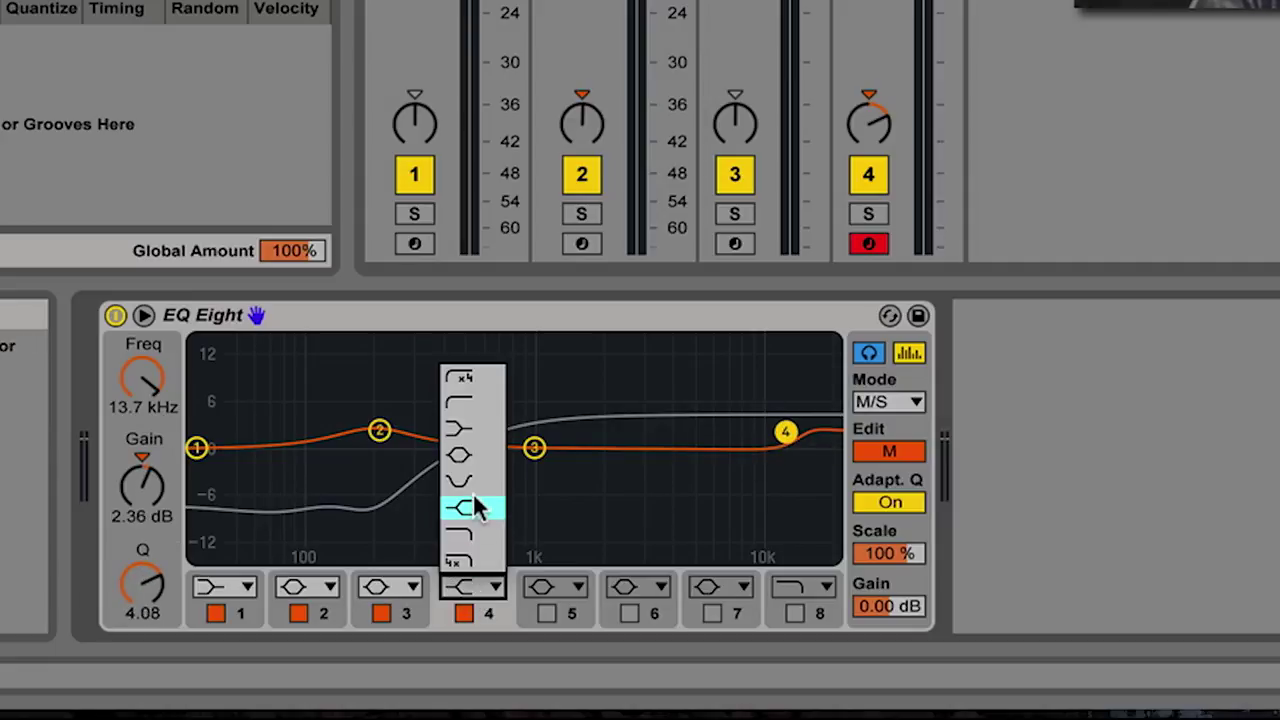
pyautogui.click(476, 447)
pyautogui.moveTo(784, 433); pyautogui.dragTo(794, 393)
pyautogui.press('space')
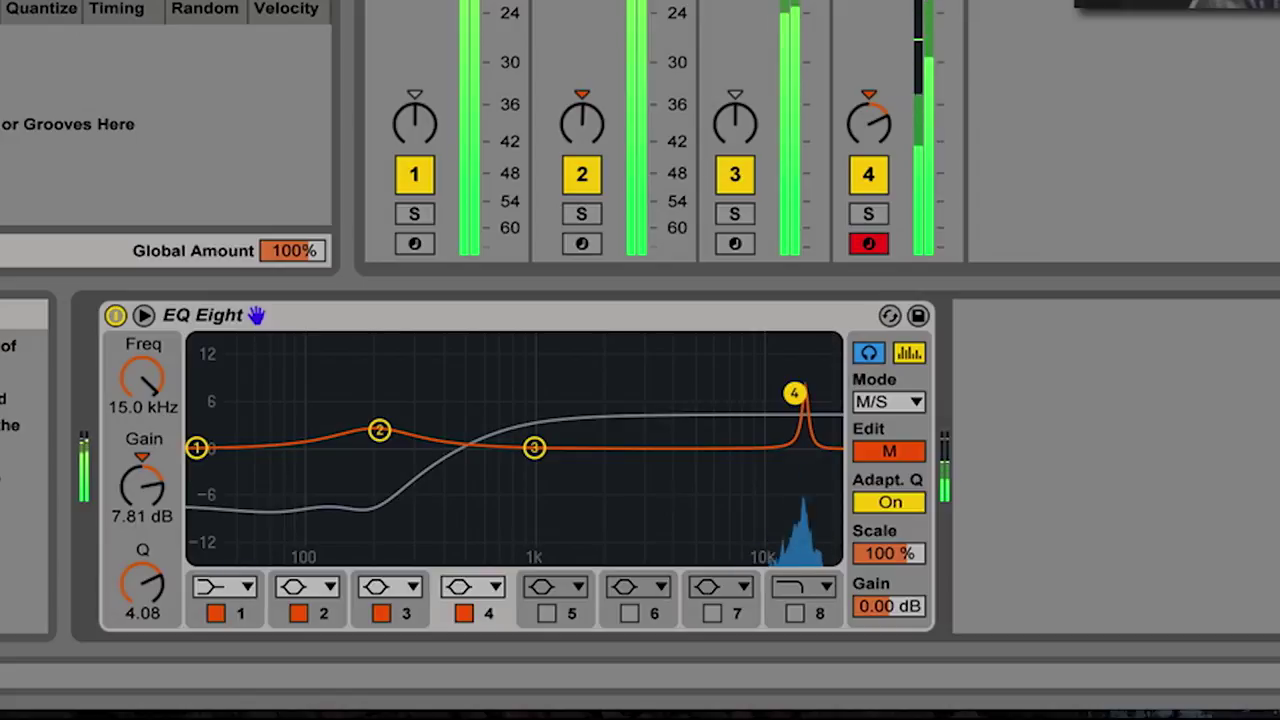
pyautogui.moveTo(794, 393); pyautogui.dragTo(789, 393)
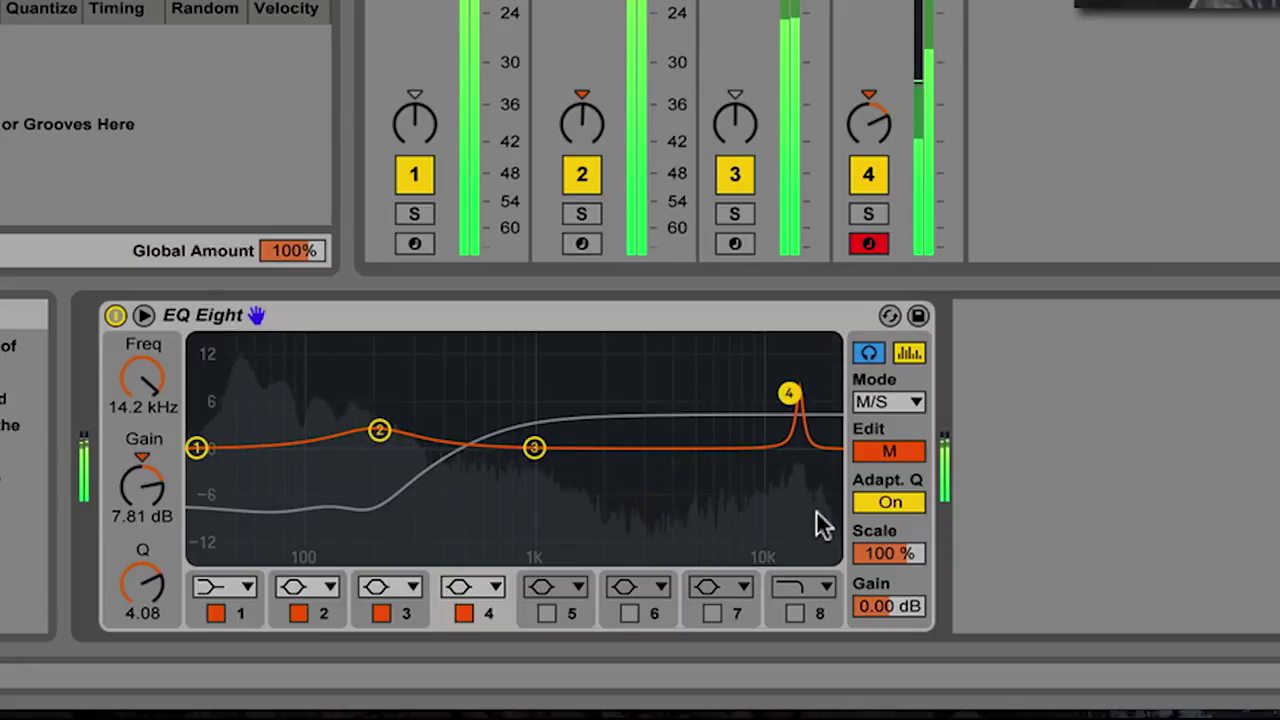
# Move mid band 3 to about 1.25 kHz with a gain of about 0.12 dB, and switch off audition mode.
pyautogui.moveTo(534, 447); pyautogui.dragTo(556, 448)
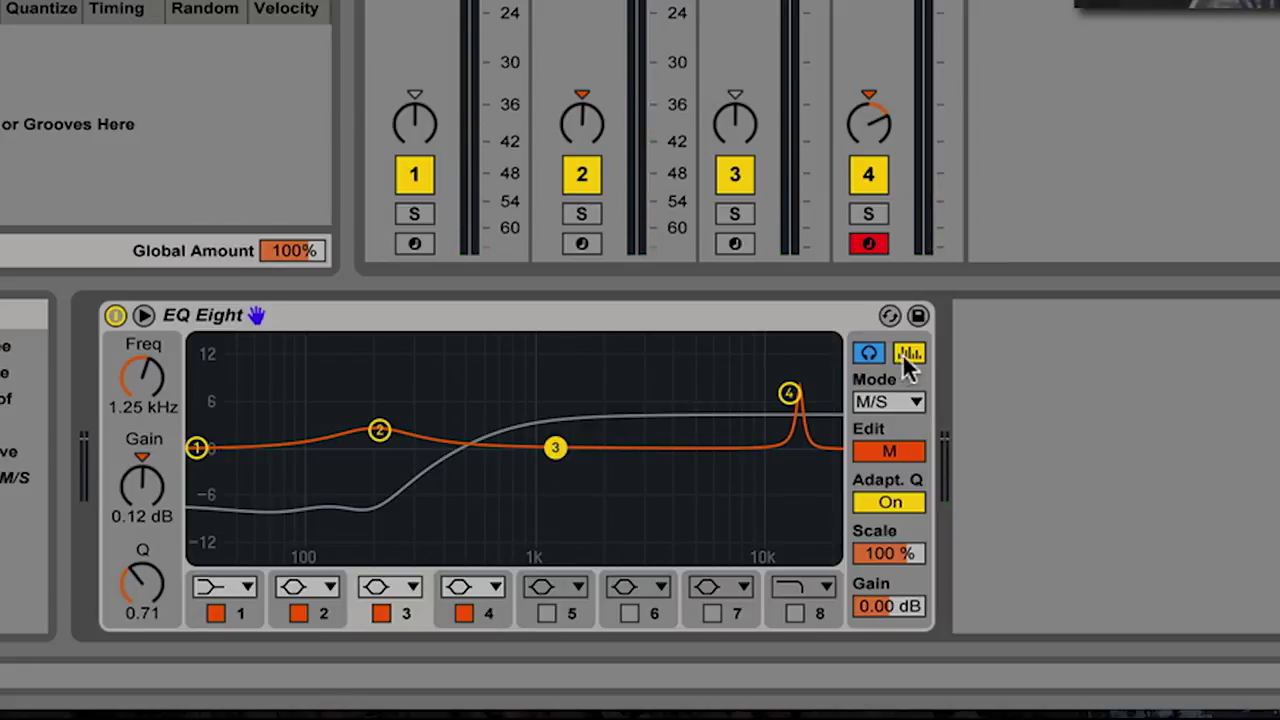
pyautogui.click(877, 355)
# Compare the mix in playback with the EQ Eight bypassed and active, and lower mid band 4 to about 5.08 dB.
pyautogui.click(115, 315)
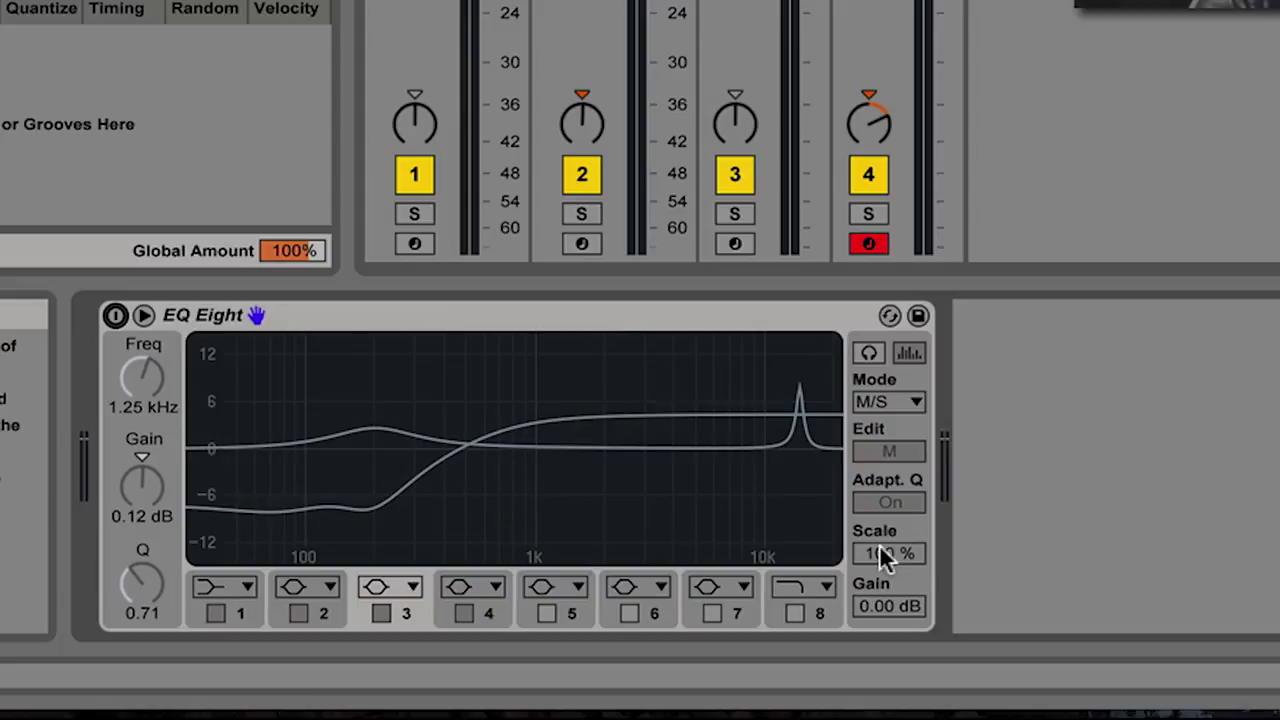
pyautogui.press('space')
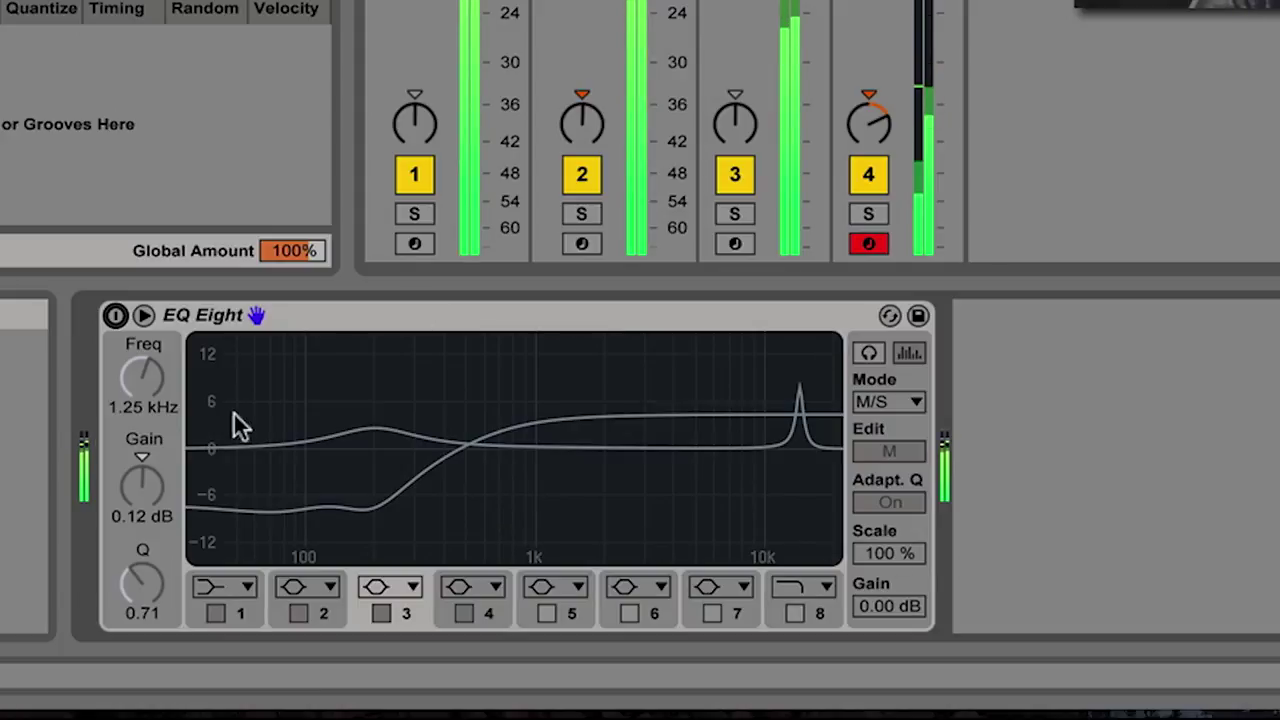
pyautogui.click(115, 316)
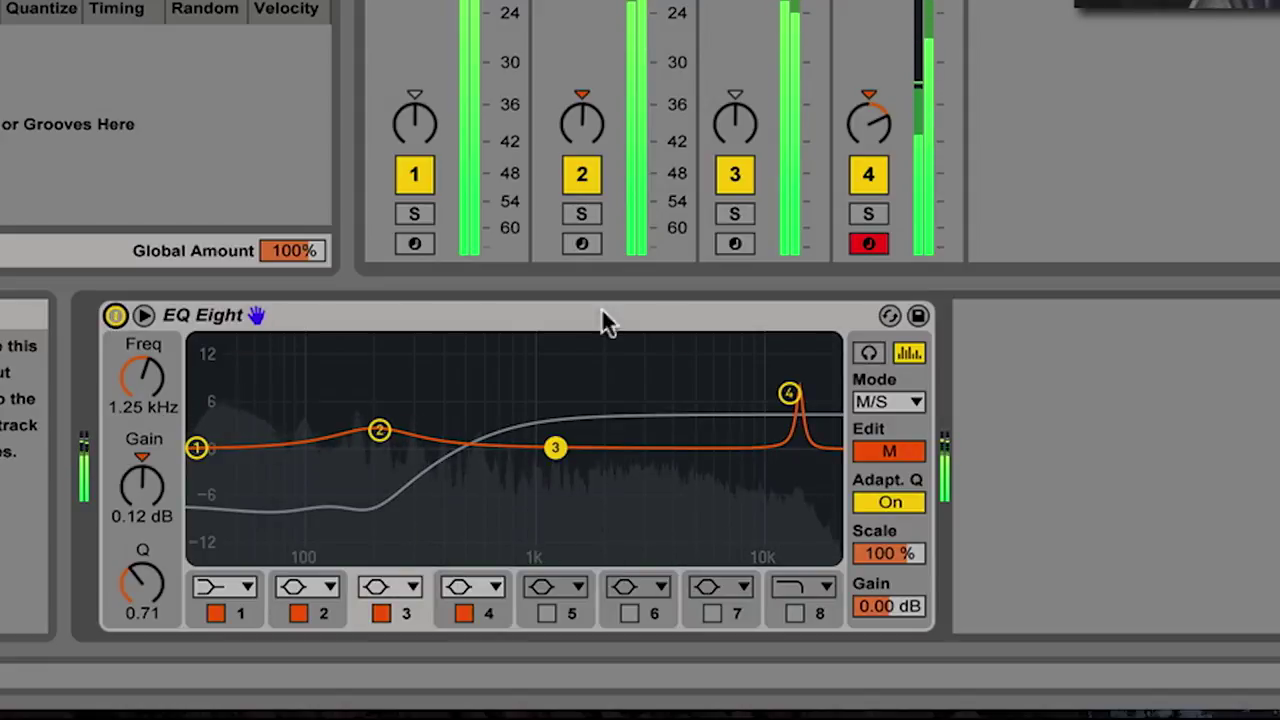
pyautogui.moveTo(789, 393); pyautogui.dragTo(789, 412)
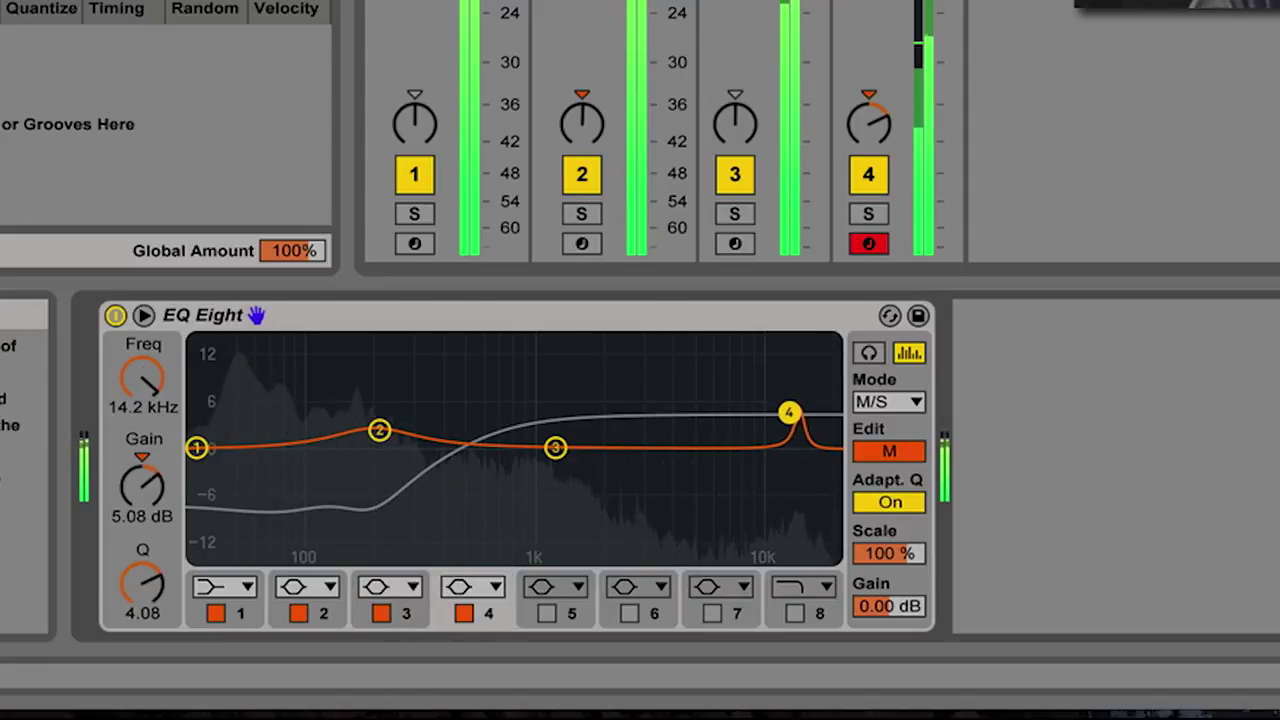
# Toggle the EQ Eight bypass to compare the finished mid/side curves with the unprocessed mix, leaving the device active.
pyautogui.click(115, 316)
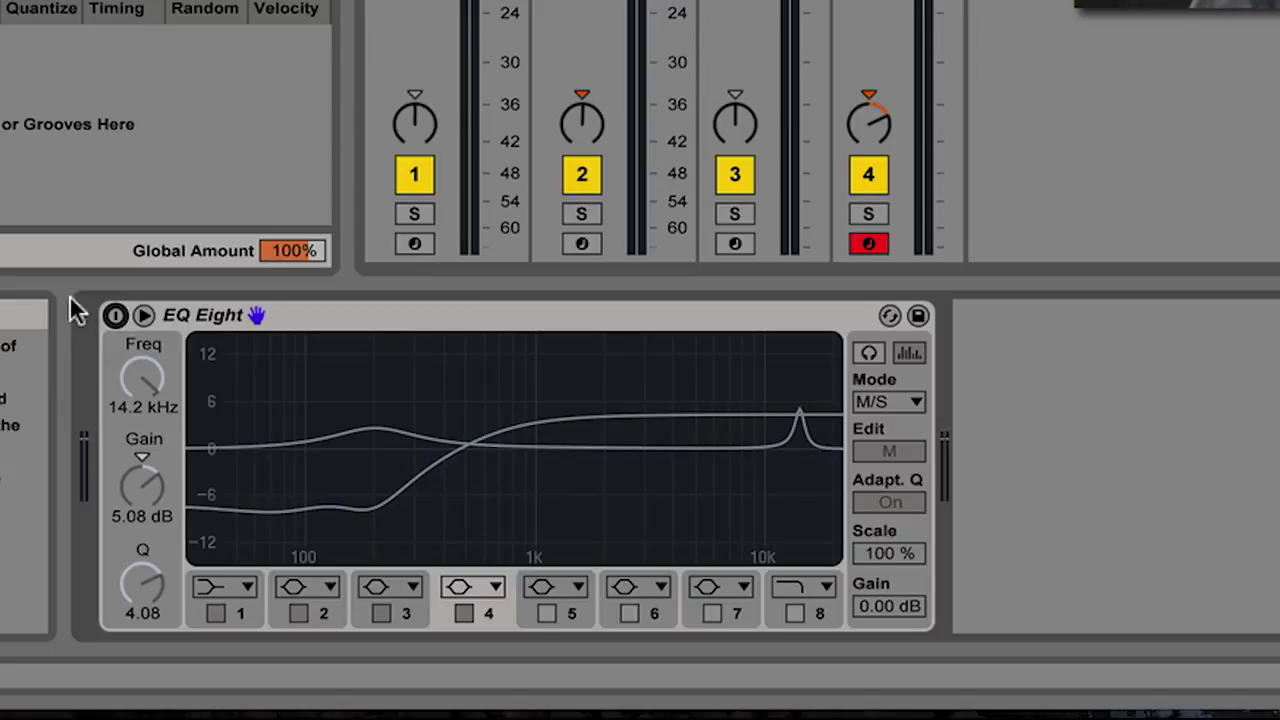
pyautogui.click(115, 315)
pyautogui.click(115, 315)
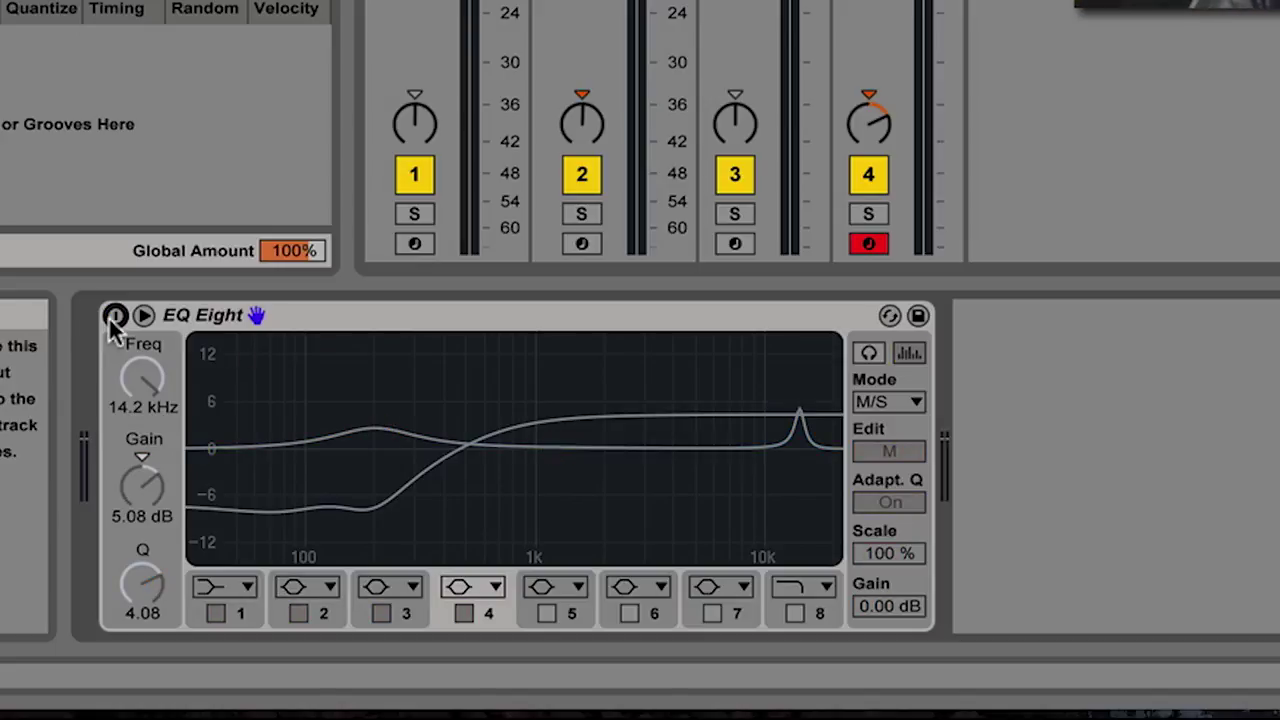
pyautogui.click(115, 315)
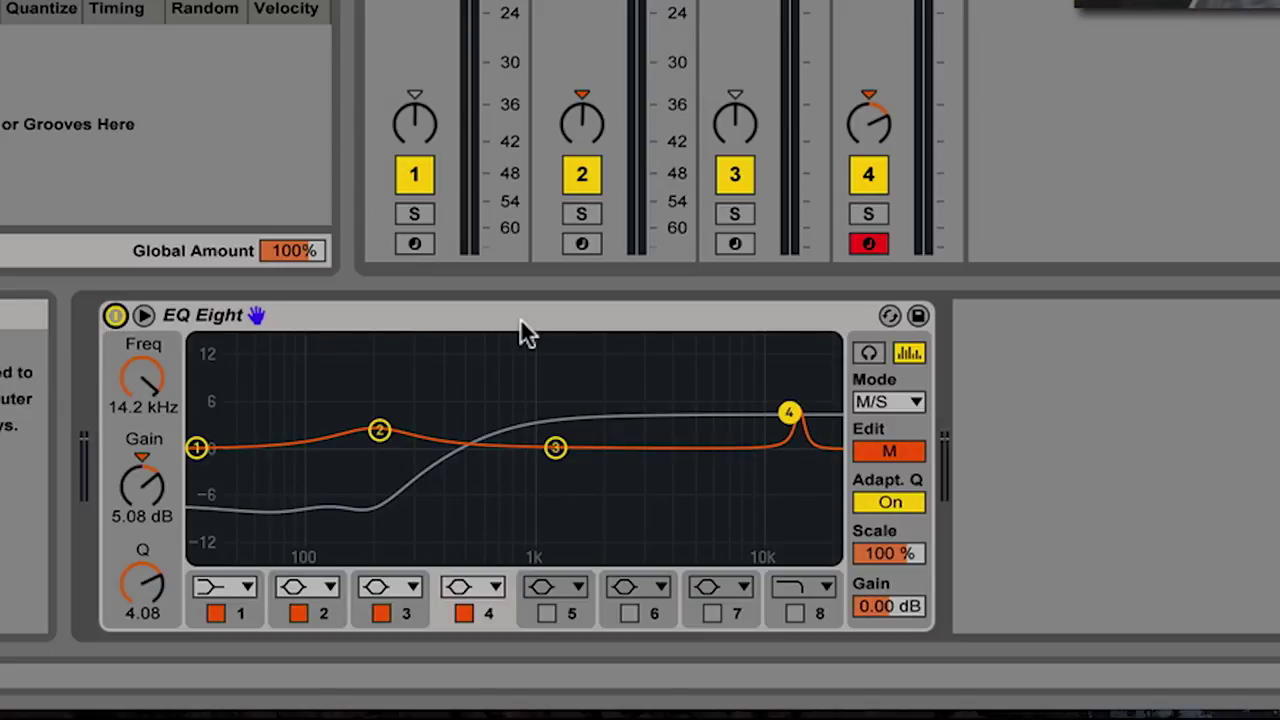